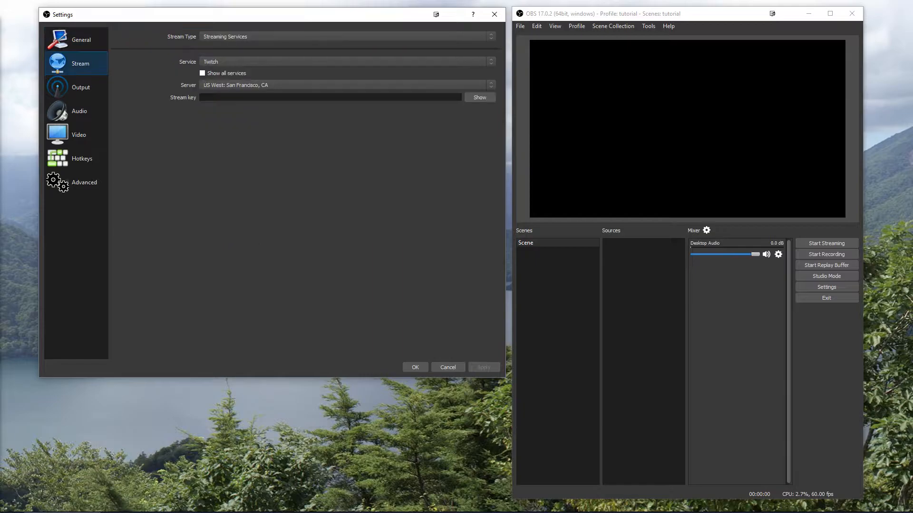
- Open the output settings and look over the Advanced output mode before returning to the Simple mode
click(81, 87)
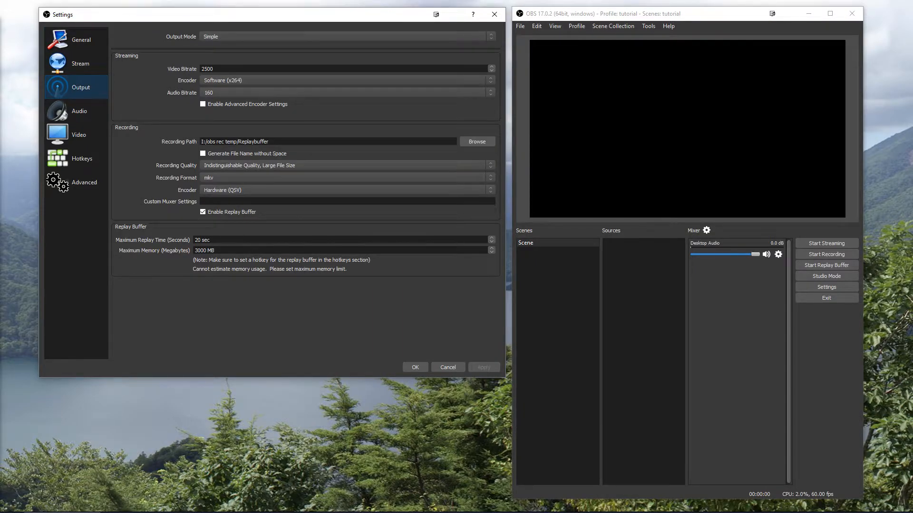
click(347, 36)
click(224, 50)
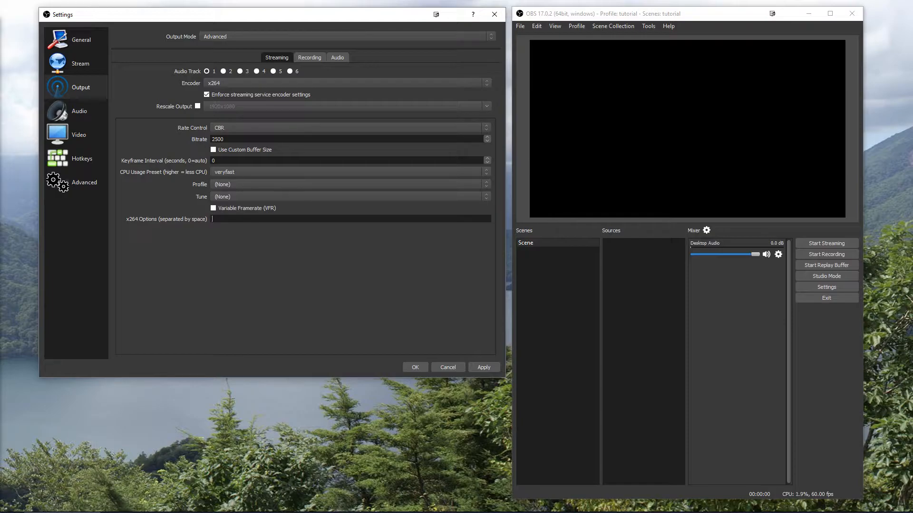
click(347, 36)
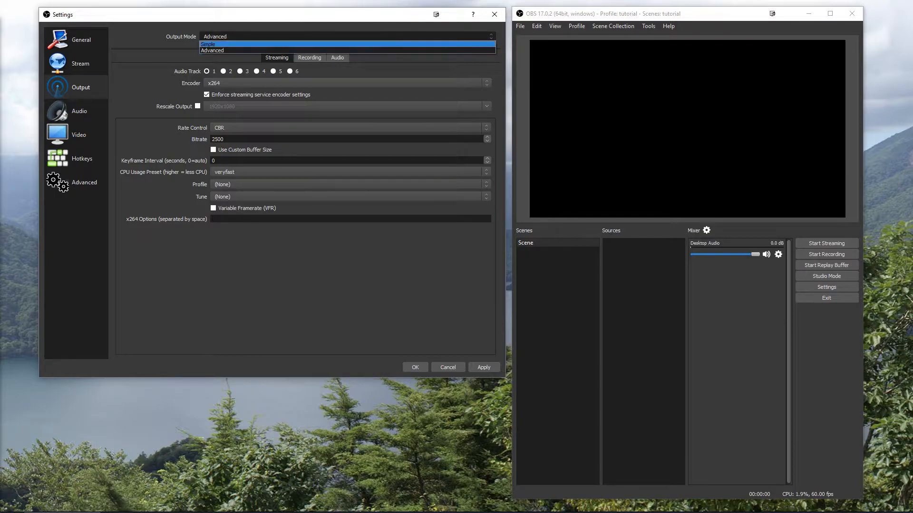
key(Return)
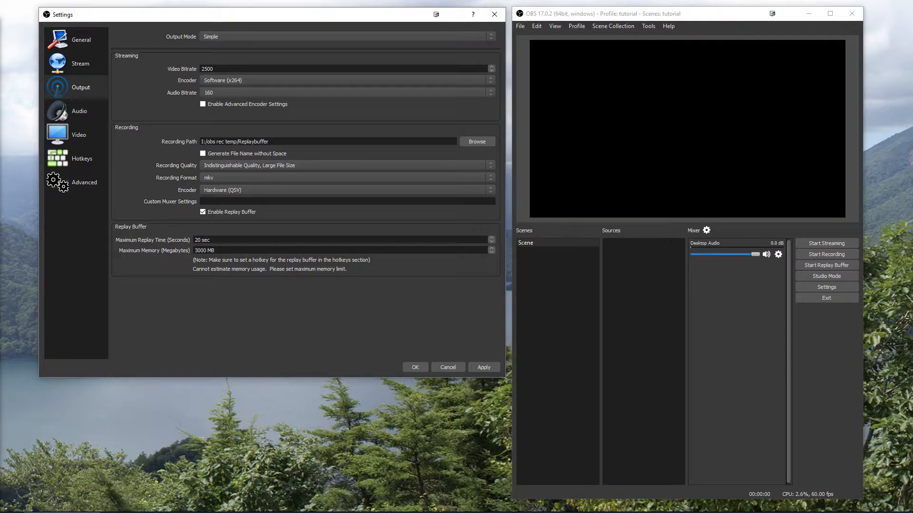
key(Tab)
- Review the available streaming encoders and audio bitrates, keeping Software (x264) as the encoder
click(347, 80)
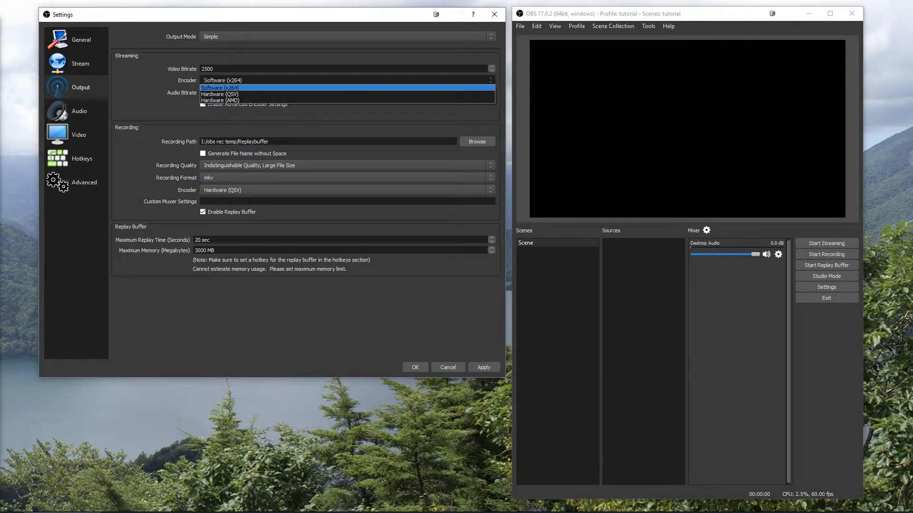
click(304, 88)
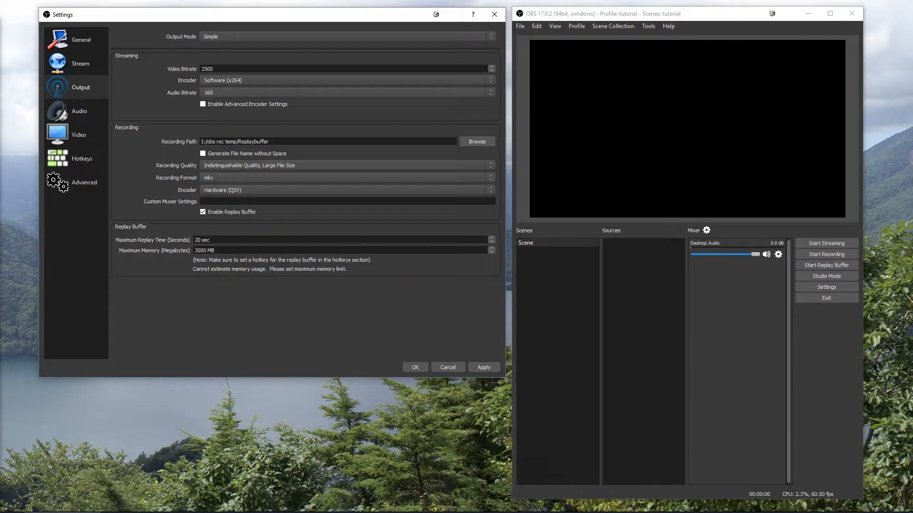
click(347, 93)
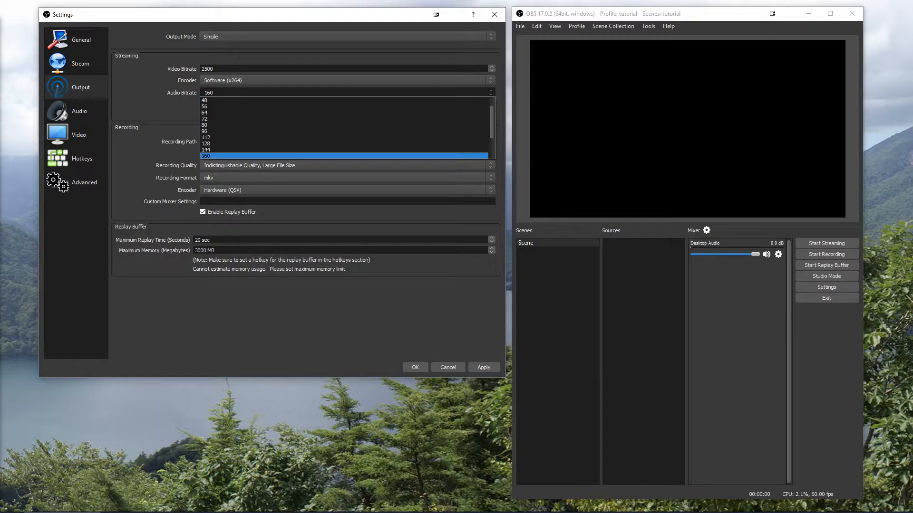
key(Escape)
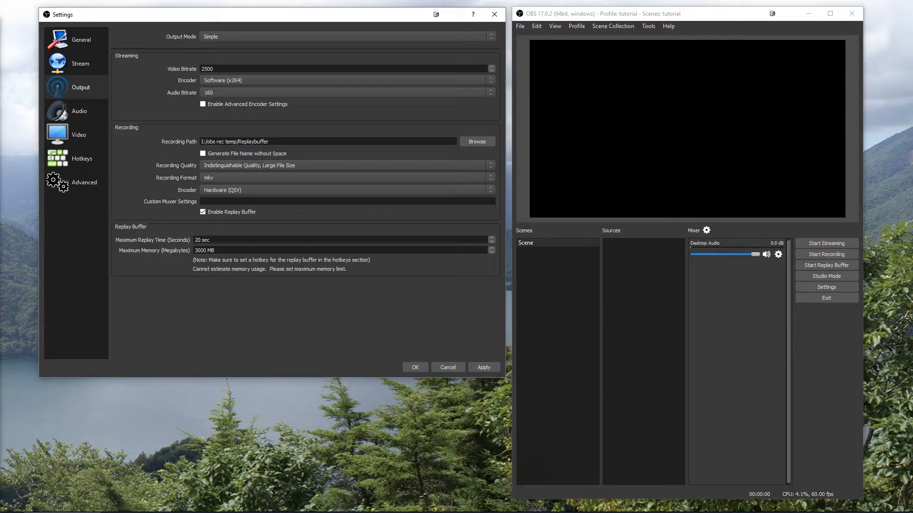
click(347, 92)
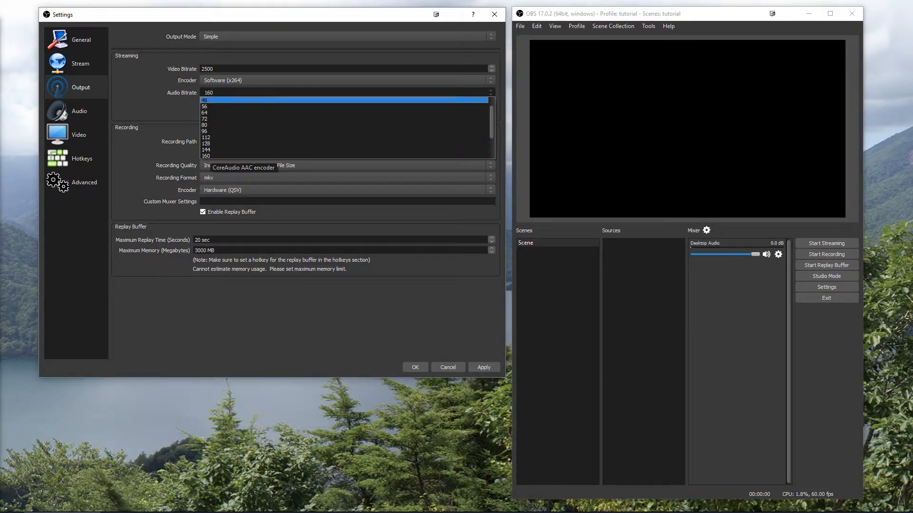
click(222, 80)
click(223, 80)
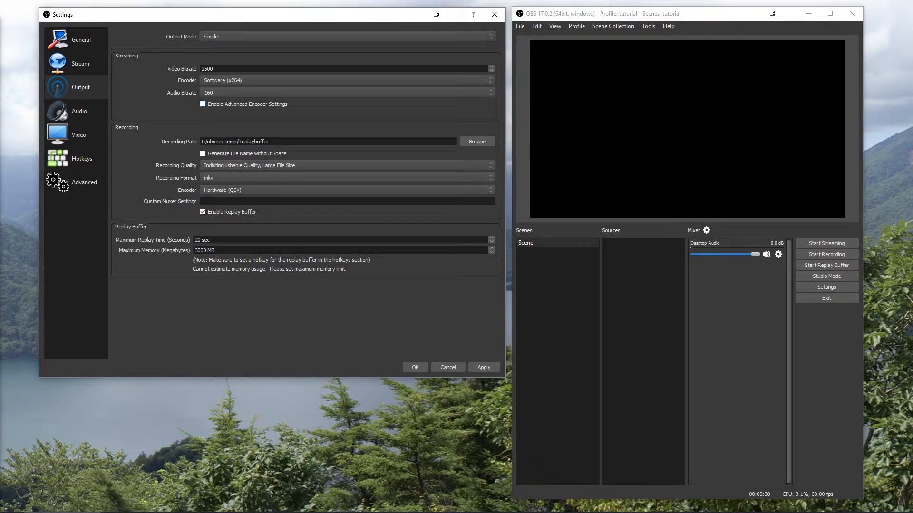
- Enable the advanced encoder settings to inspect the encoder presets, and disable them again
click(203, 104)
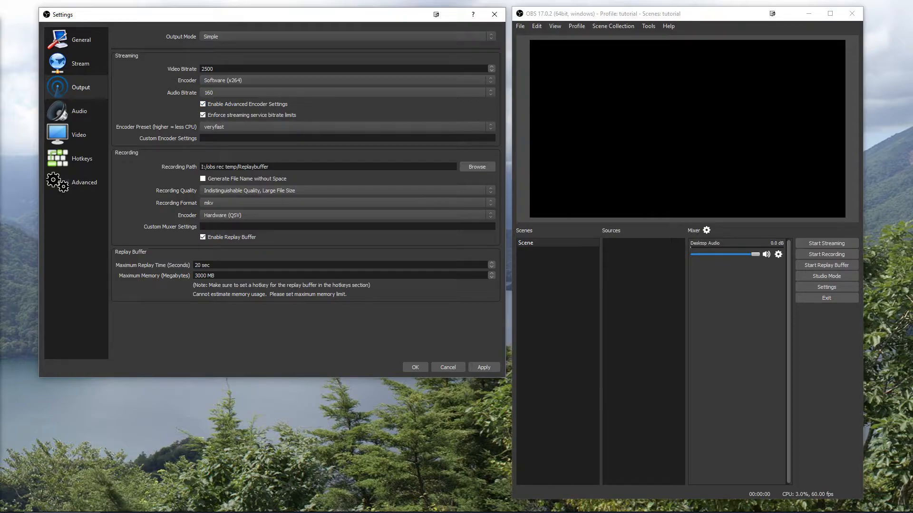
click(347, 127)
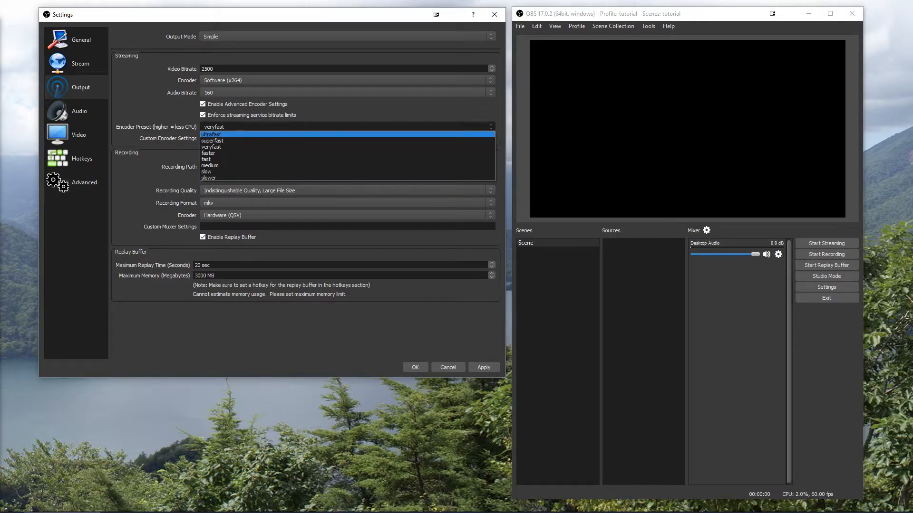
key(Escape)
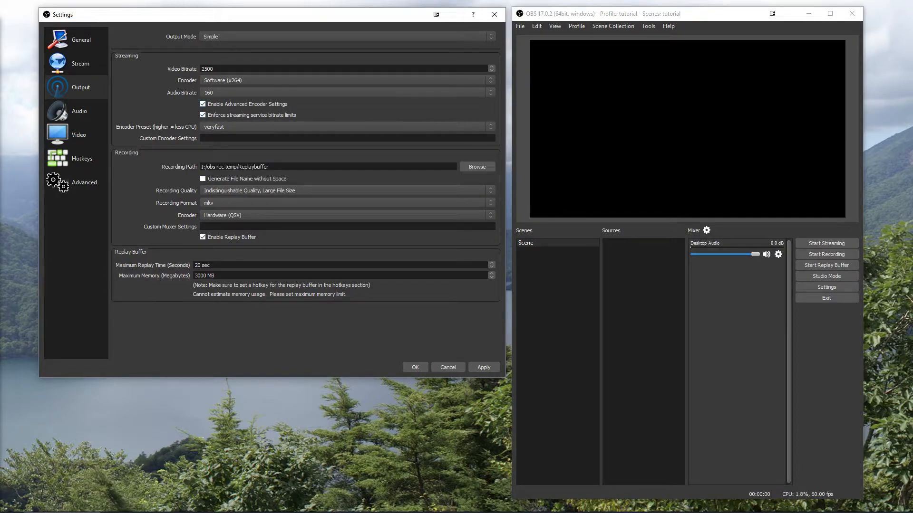
click(203, 104)
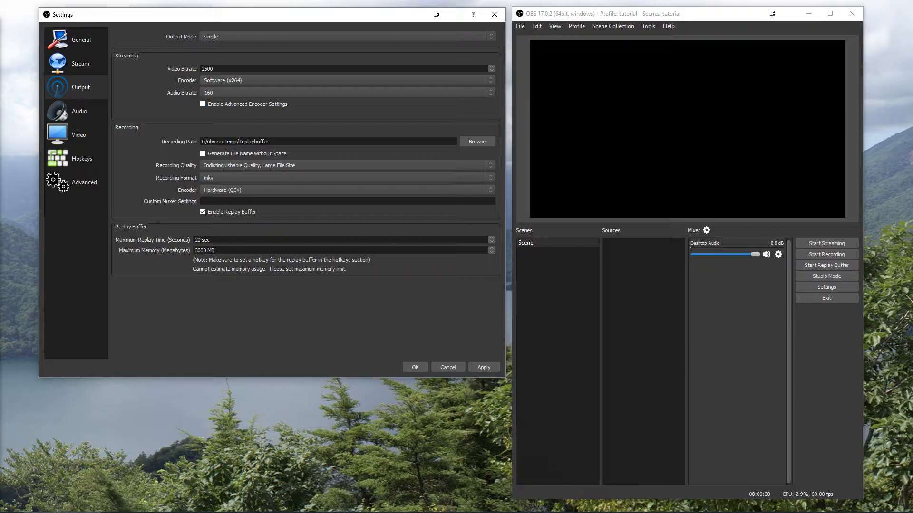
key(ctrl+a)
drag(201, 69, 216, 69)
drag(213, 69, 201, 69)
click(214, 69)
drag(214, 68, 201, 69)
- Check the base (canvas) resolution choices in the video settings
click(78, 135)
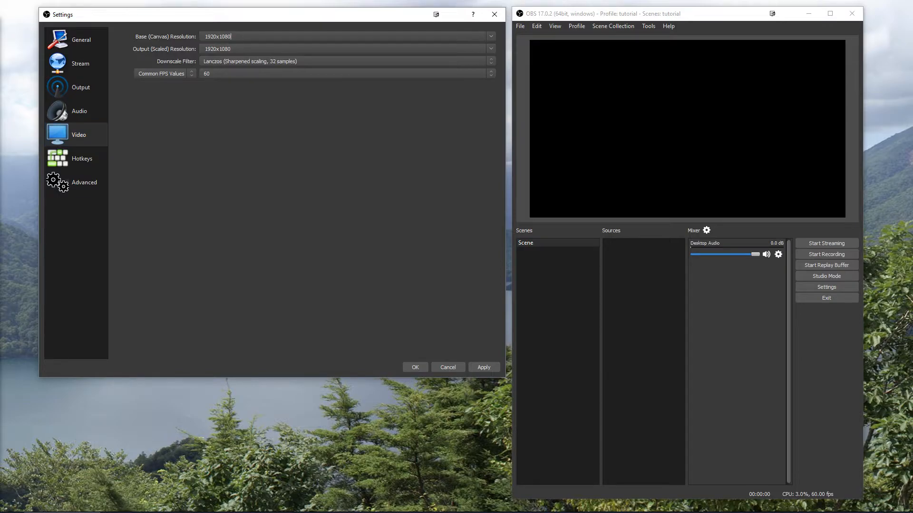
click(491, 37)
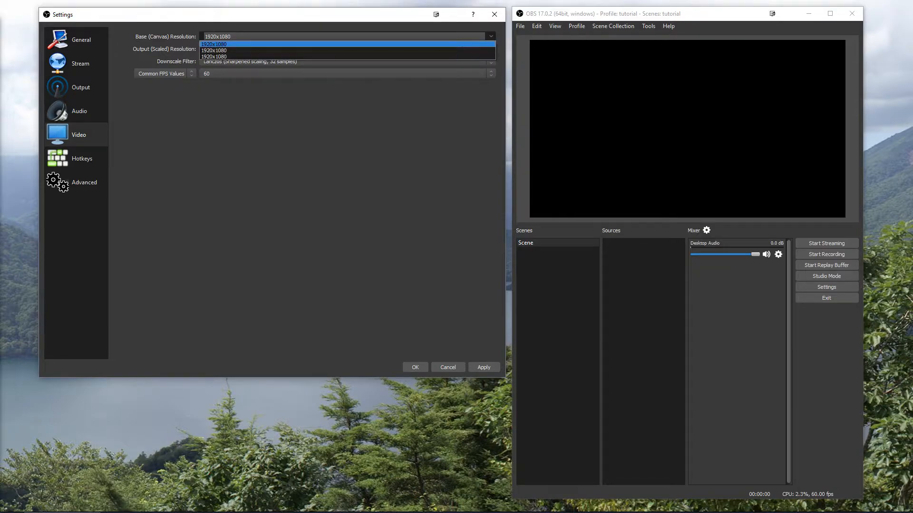
key(Escape)
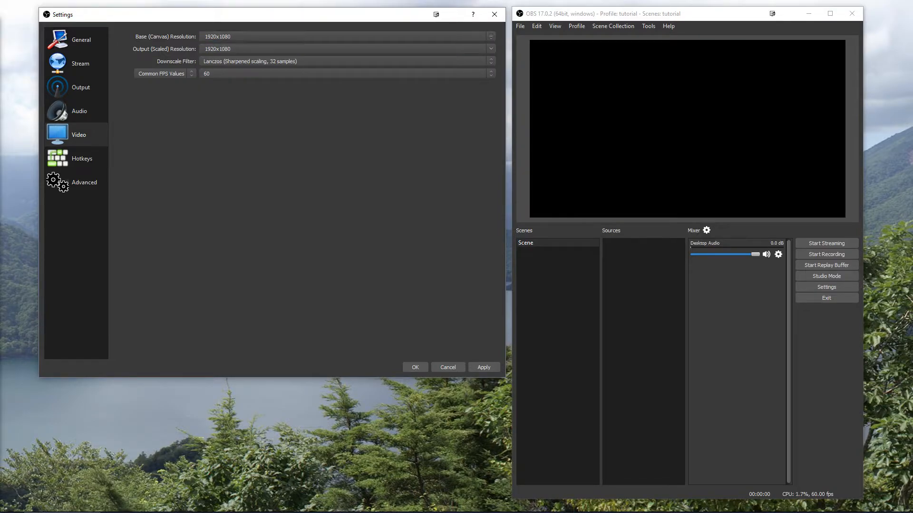
- Compare the output (scaled) resolution choices and set the output resolution to 1280x720
click(491, 48)
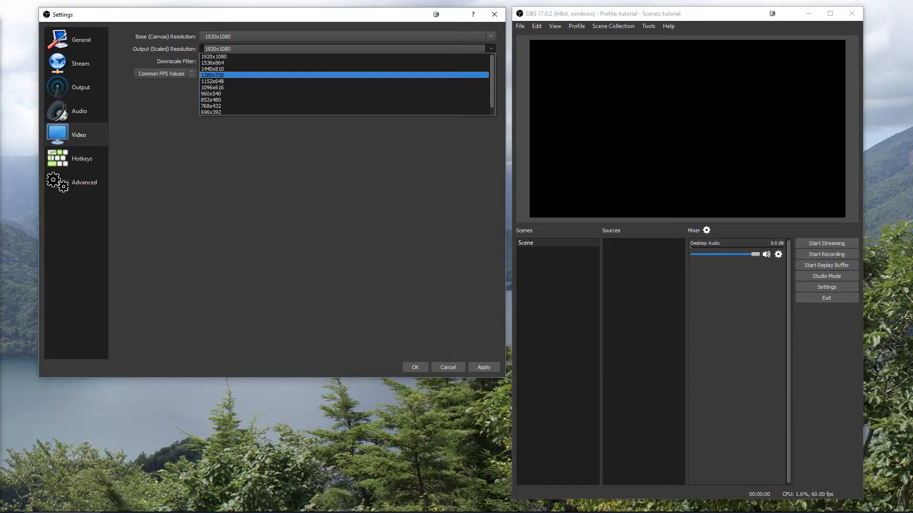
key(Up)
key(Up)
key(Up)
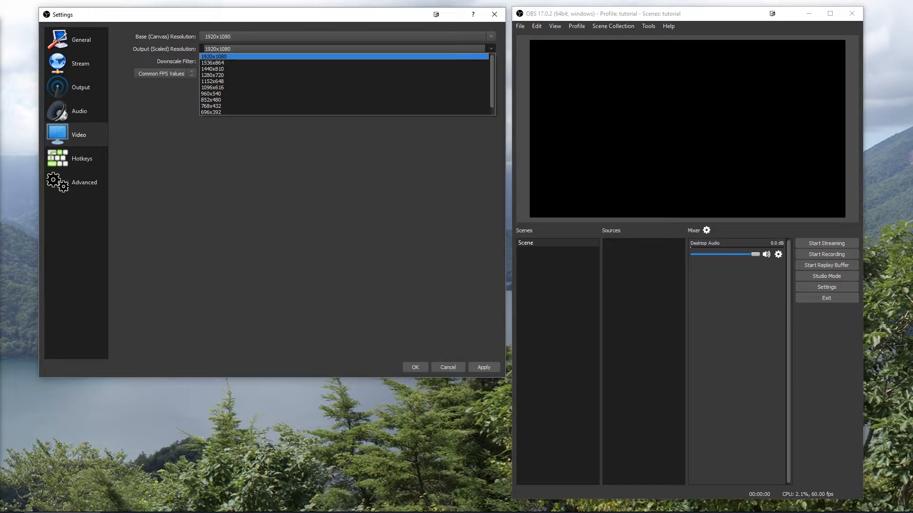
key(Down)
key(Down)
key(Down)
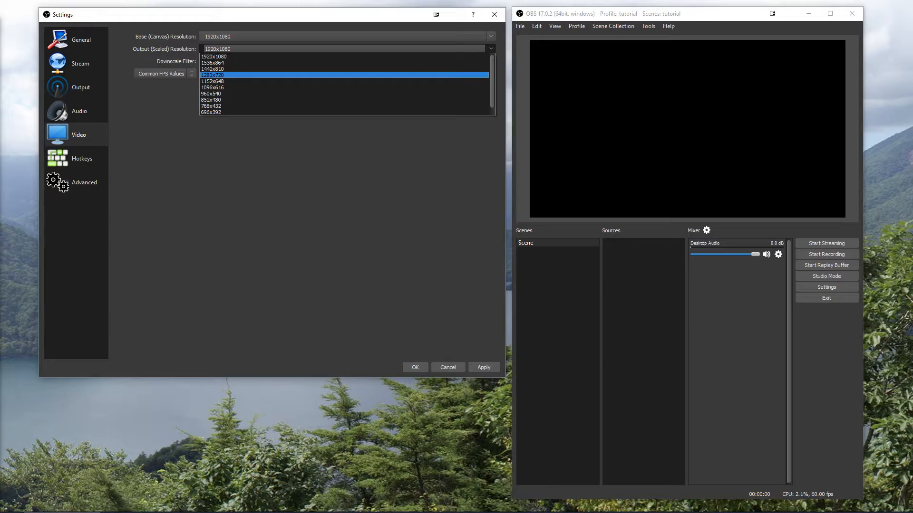
key(Up)
key(Down)
key(Down)
key(Down)
key(Up)
key(Up)
key(Return)
key(Up)
key(Up)
key(Down)
key(Down)
key(Up)
key(Up)
key(Down)
key(Down)
key(Up)
key(Up)
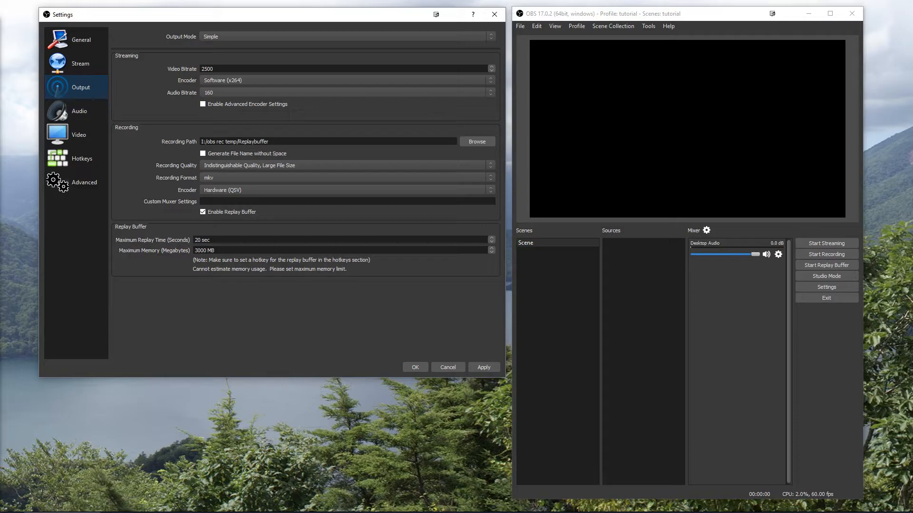
- Check the streaming video bitrate against the video settings, keeping the common FPS value at 60
key(ctrl+a)
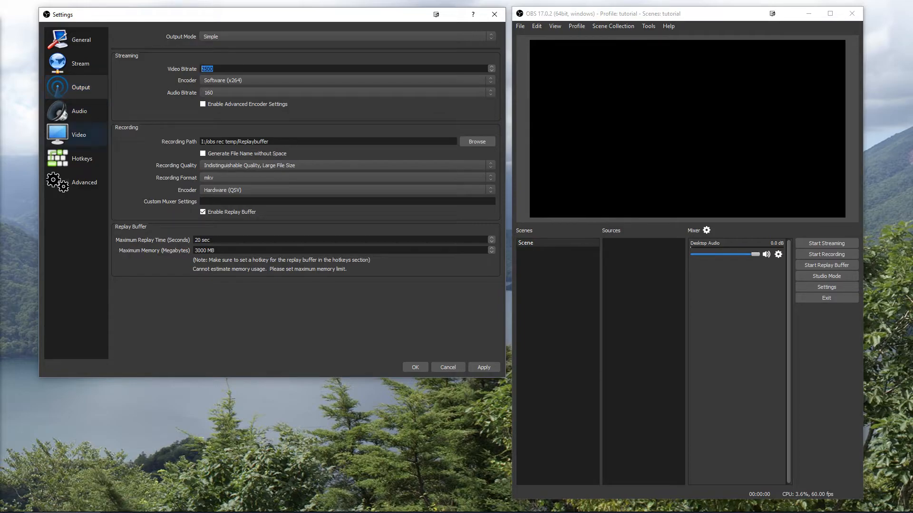
click(81, 135)
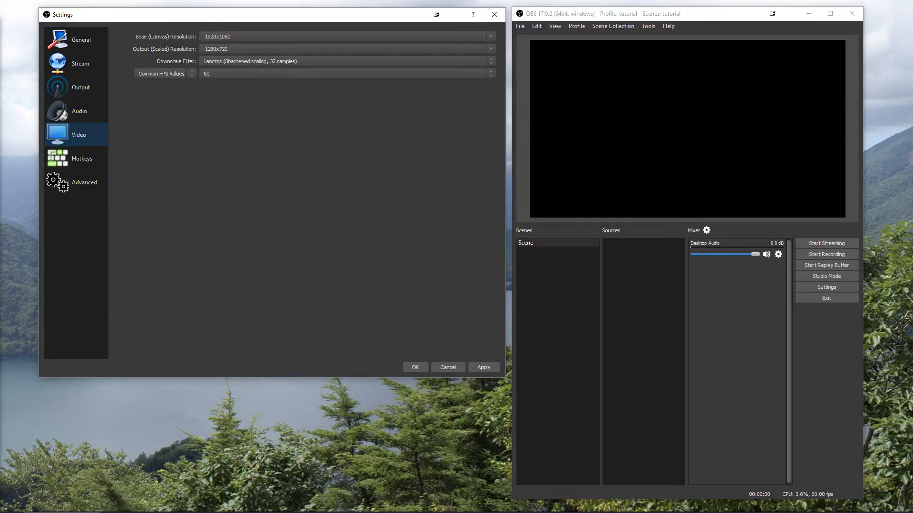
click(347, 74)
click(228, 119)
click(81, 88)
drag(216, 69, 201, 69)
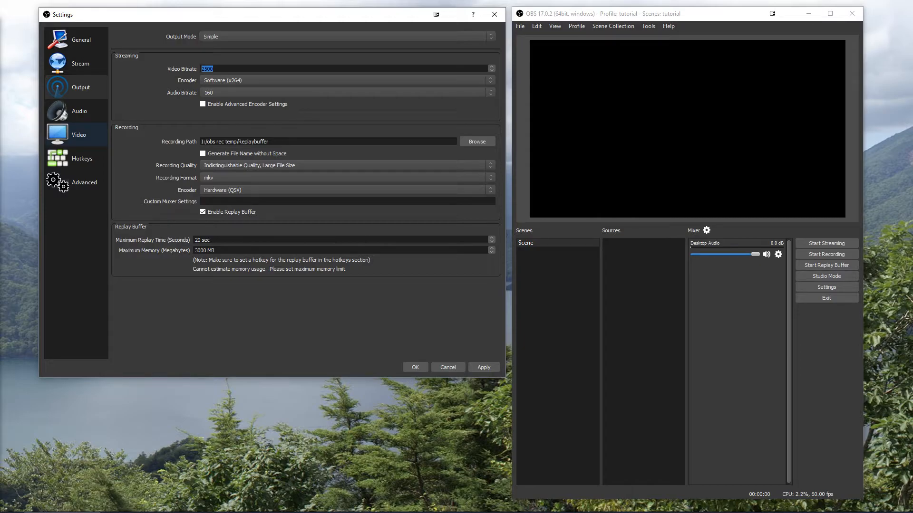
- Set the output (scaled) resolution to 1096x616 in the video settings
click(76, 134)
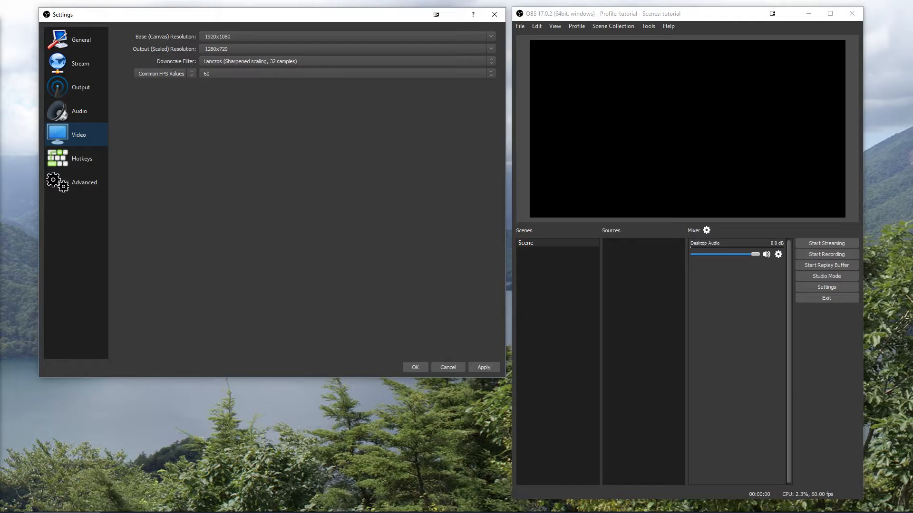
click(491, 49)
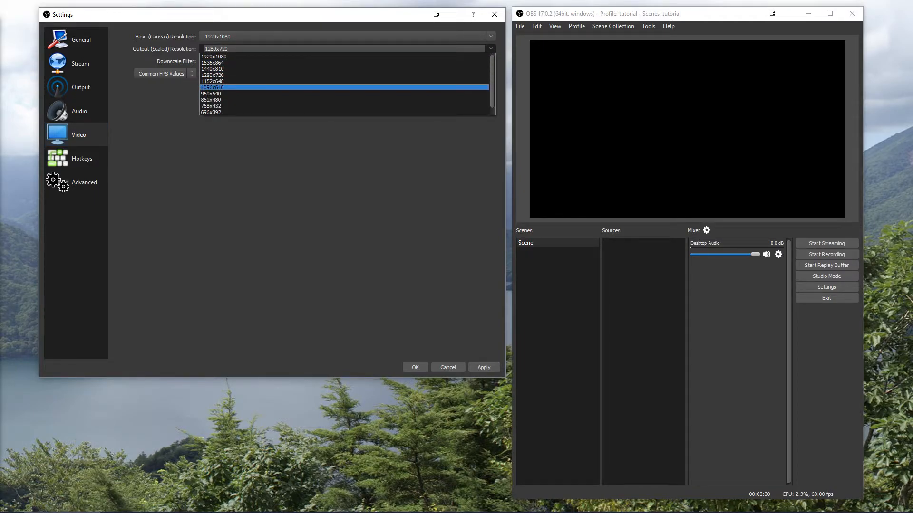
click(213, 88)
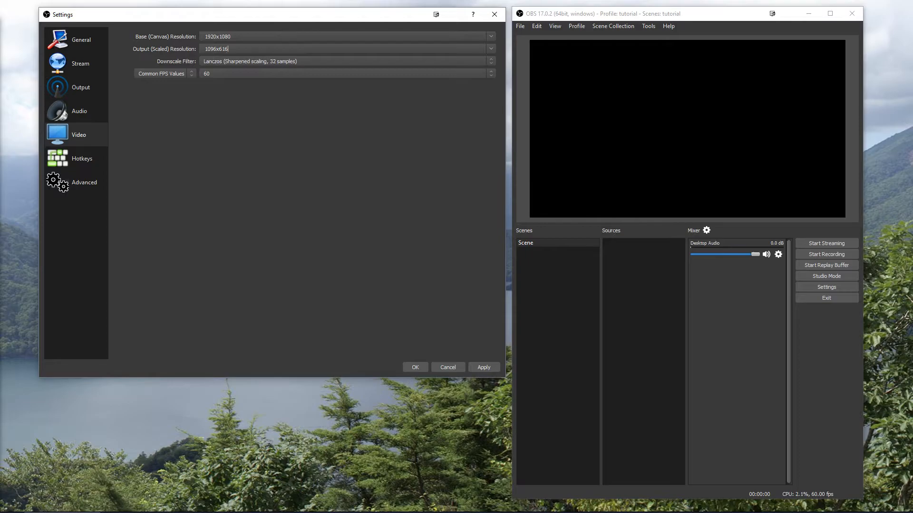
- Compare the scaled output resolution in the video settings with the streaming video bitrate in the output settings
drag(225, 49, 204, 49)
click(217, 49)
click(227, 49)
drag(228, 49, 204, 49)
drag(230, 49, 204, 49)
drag(230, 49, 201, 68)
click(80, 88)
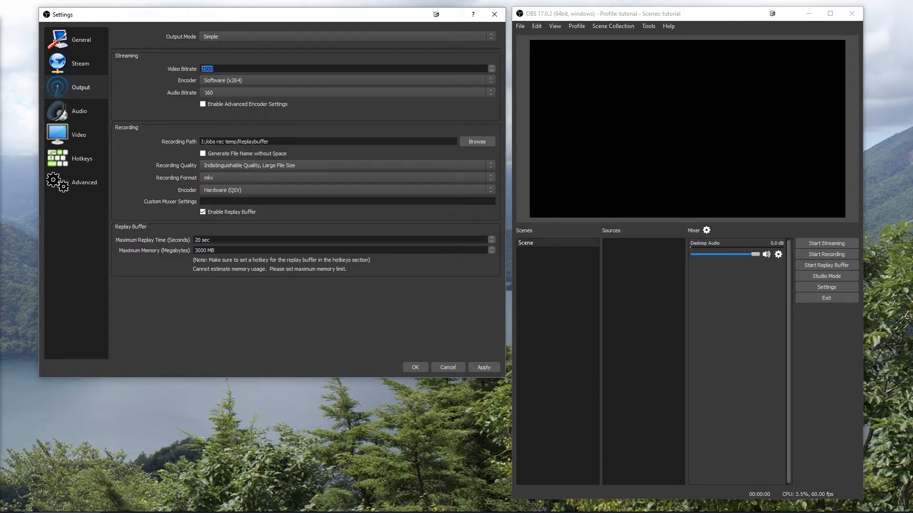
click(78, 135)
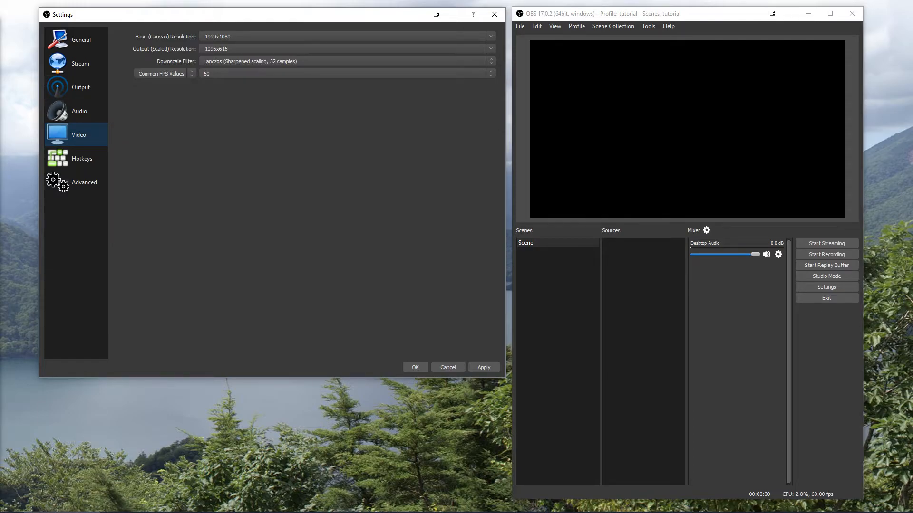
click(81, 88)
drag(214, 69, 200, 69)
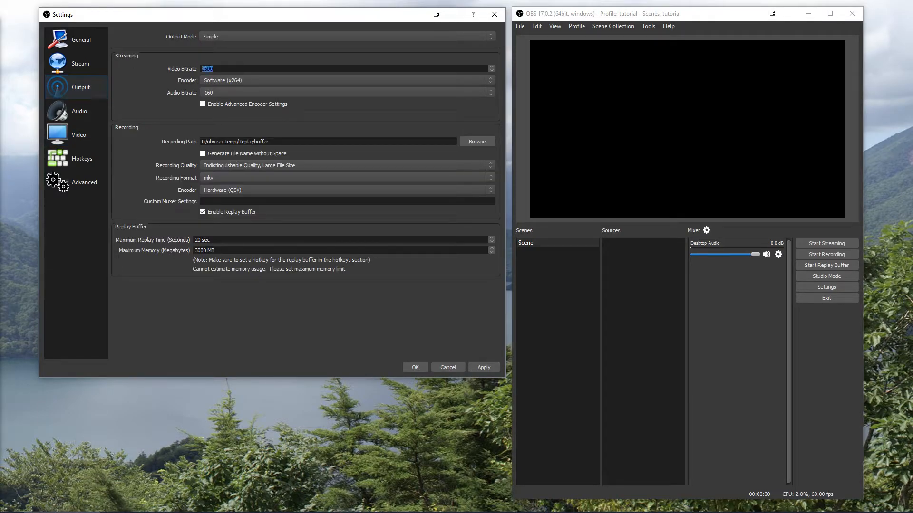
click(78, 135)
drag(229, 49, 210, 49)
click(229, 49)
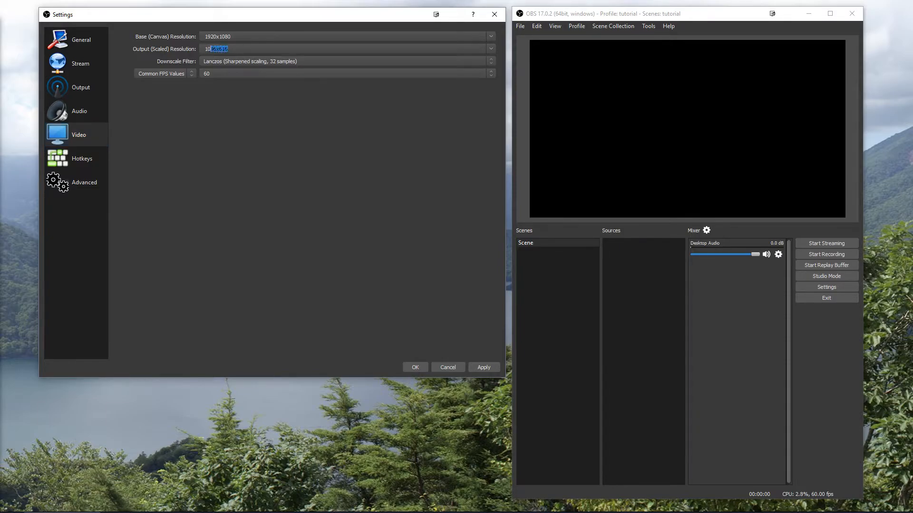
- Set the common FPS value to 30 and check the streaming video bitrate in the output settings
click(238, 74)
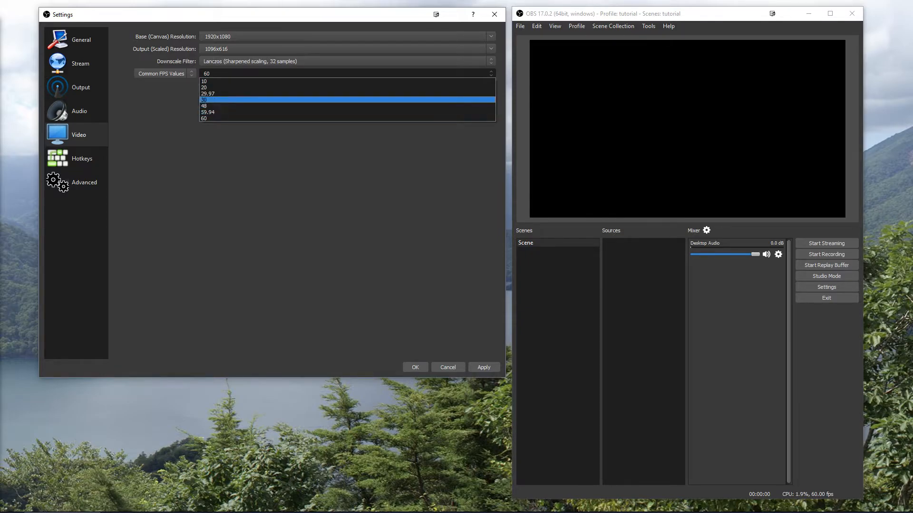
click(228, 100)
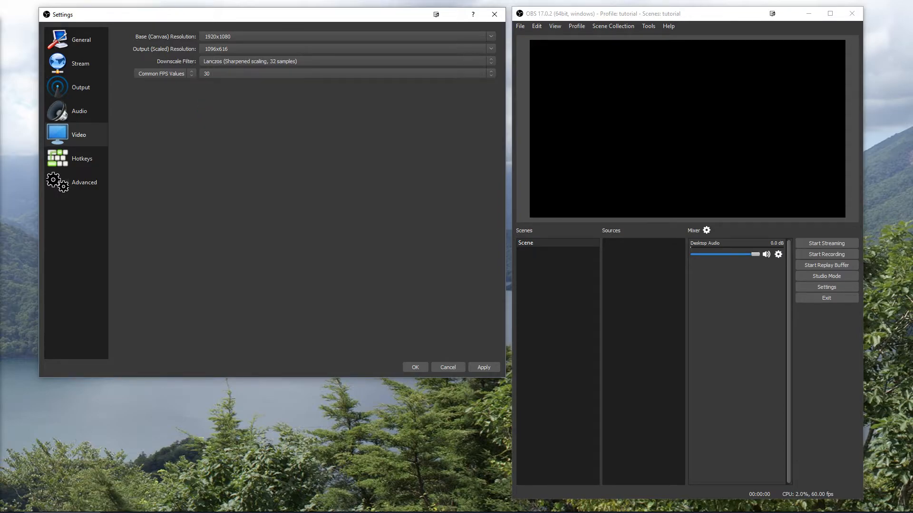
click(95, 87)
double_click(207, 69)
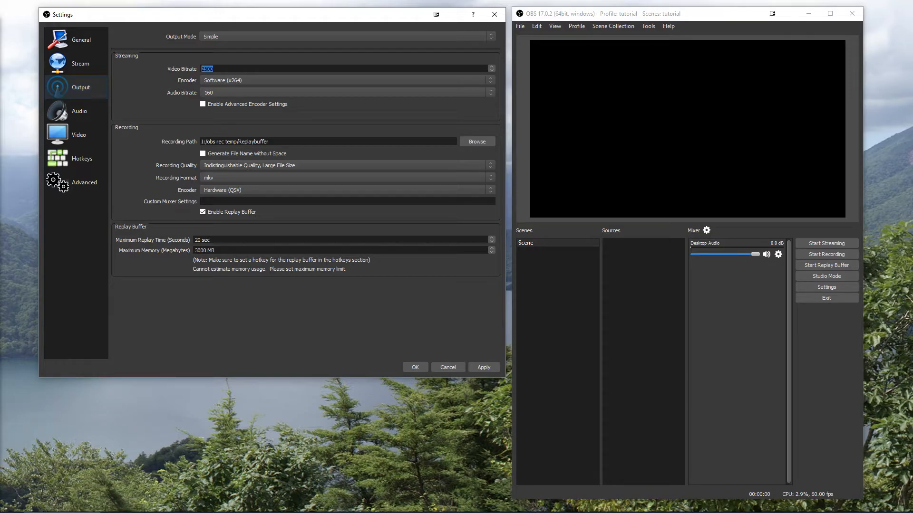
- Review the common FPS options, keeping 30, and set the streaming video bitrate to 3500
click(87, 135)
click(246, 74)
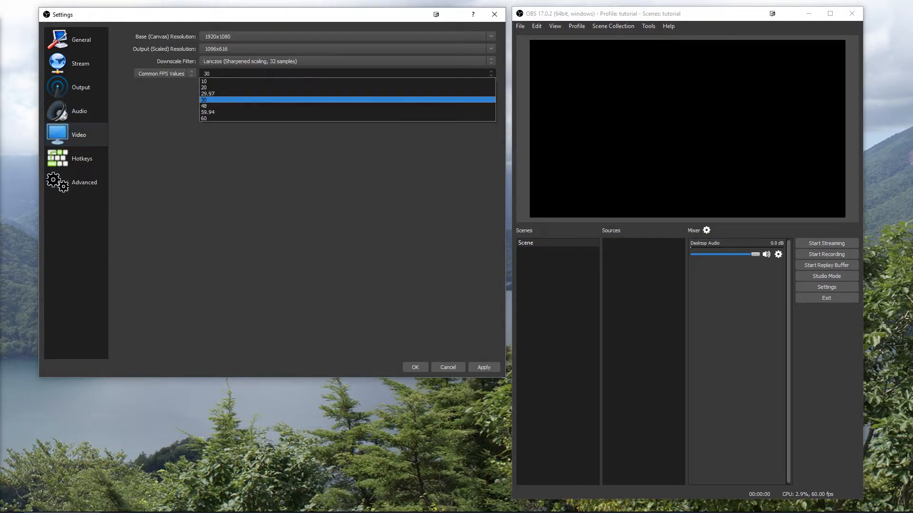
click(239, 100)
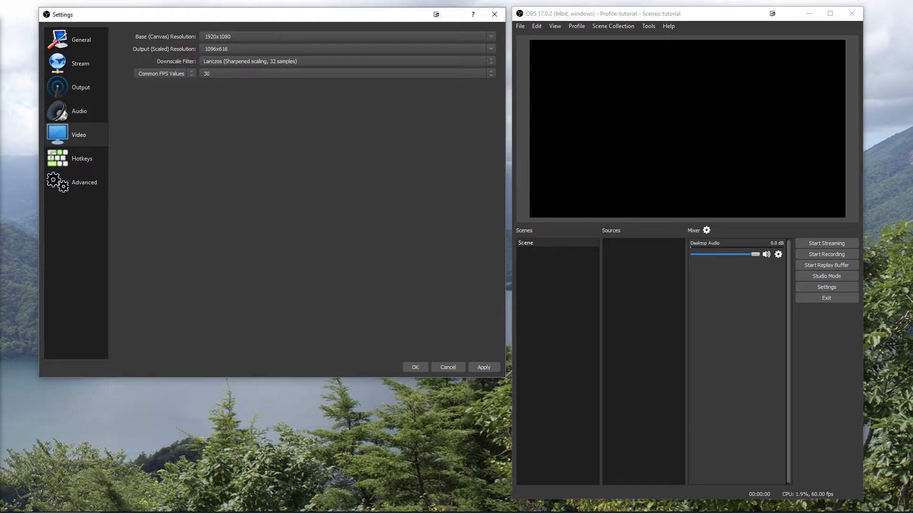
click(246, 73)
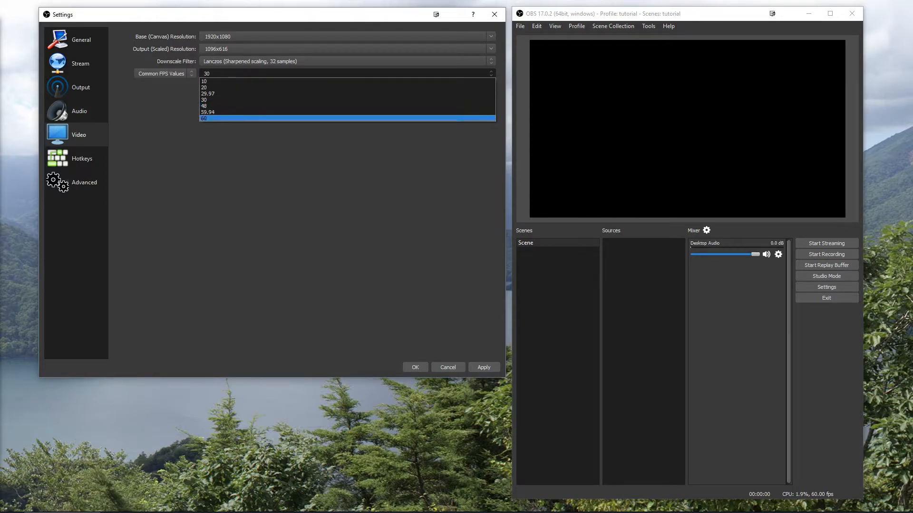
click(76, 88)
drag(215, 69, 200, 69)
text(3500)
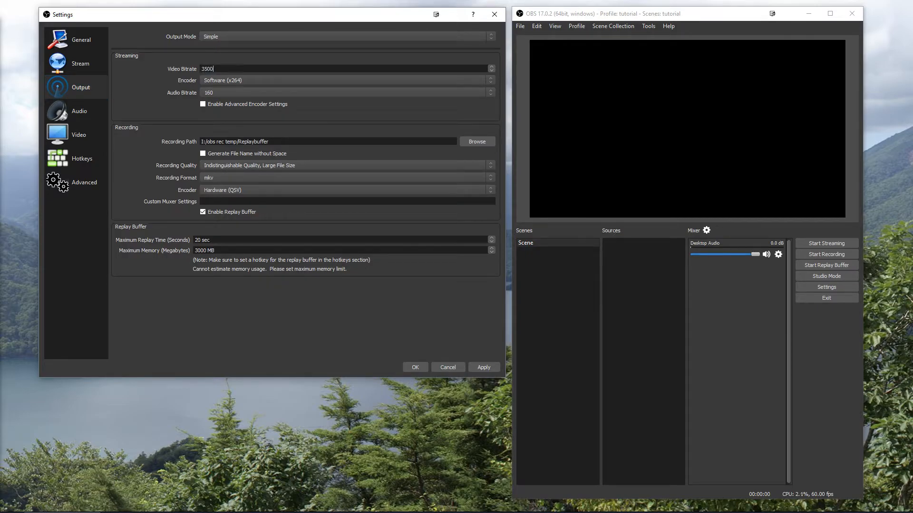
- Set the output (scaled) resolution to 1280x720 and the common FPS value to 60 in the video settings
click(79, 135)
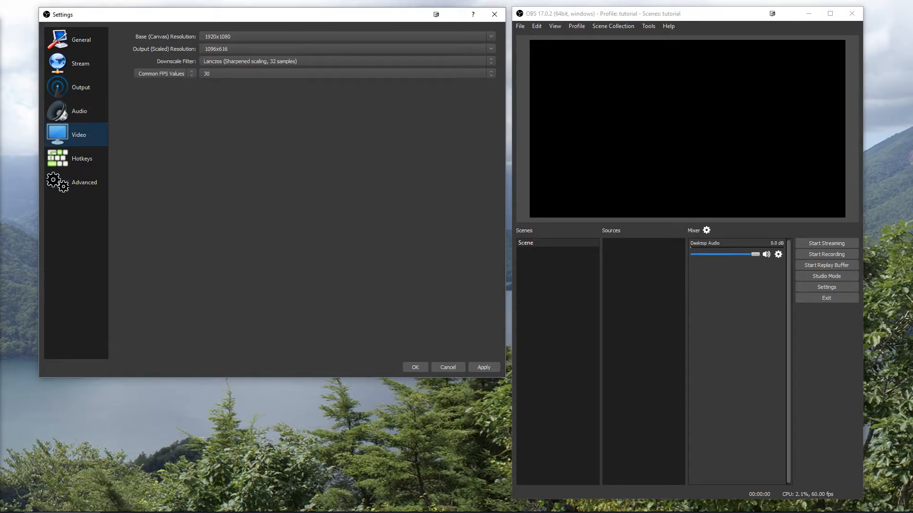
click(491, 49)
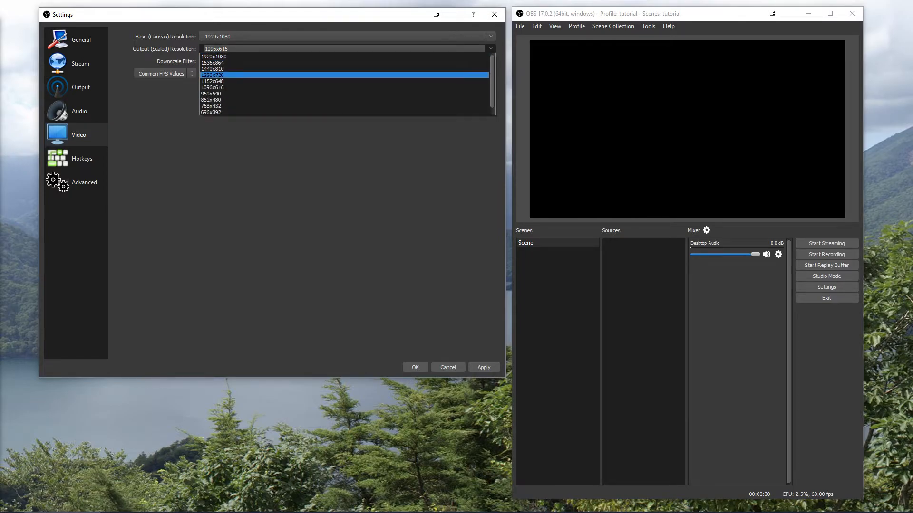
click(344, 75)
click(344, 73)
click(345, 117)
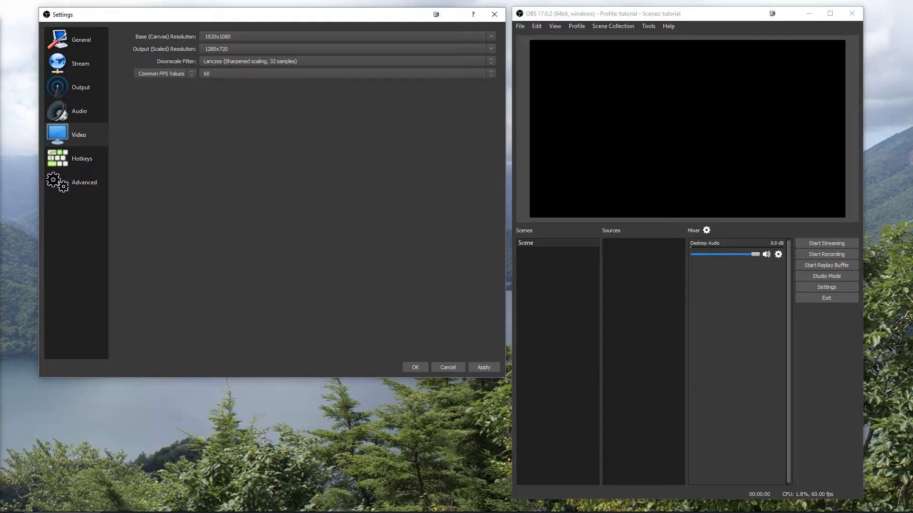
- Review the available downscale filter options in the video settings without changing the Lanczos selection
click(347, 62)
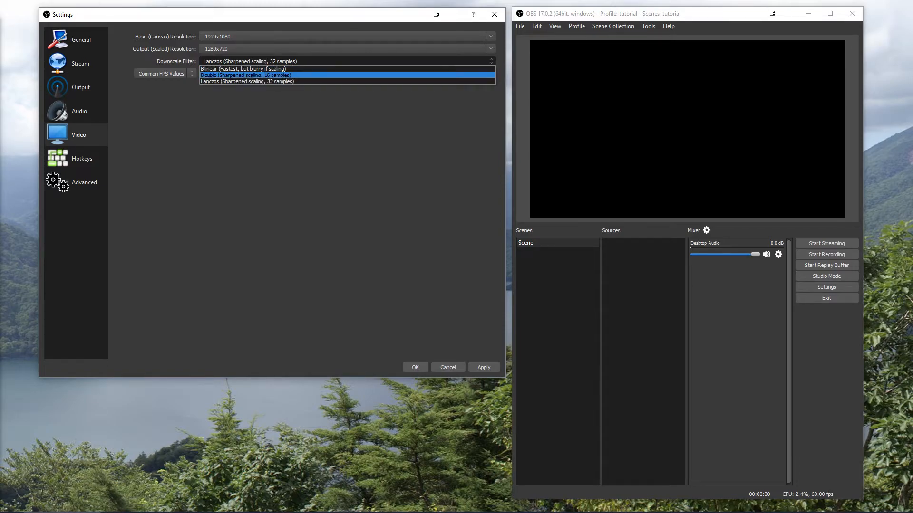
key(Escape)
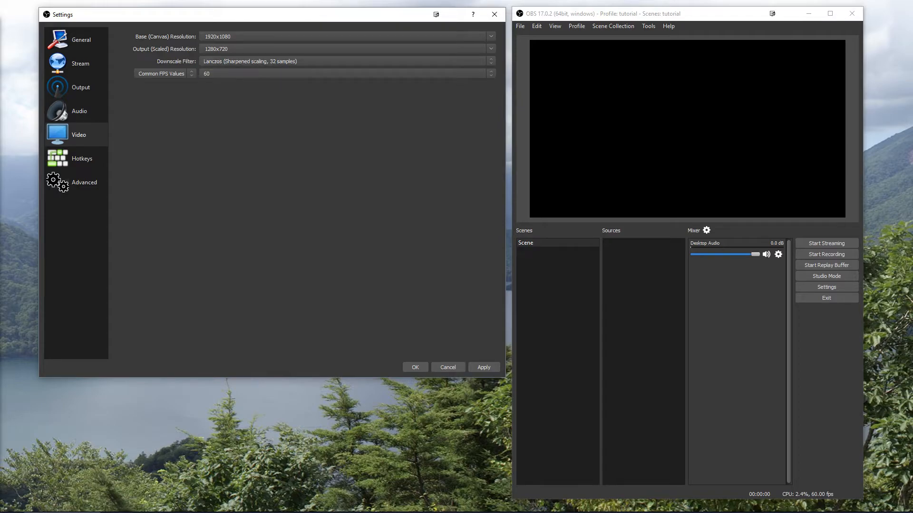
click(347, 62)
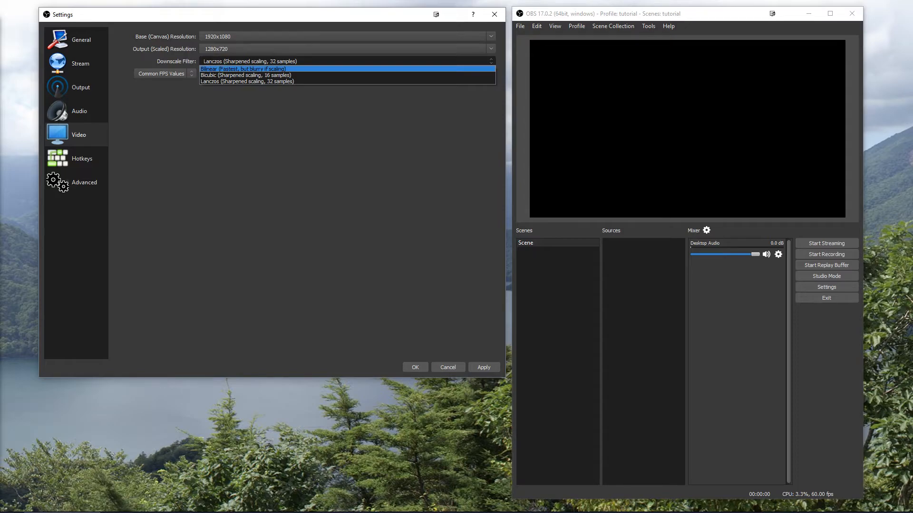
key(Escape)
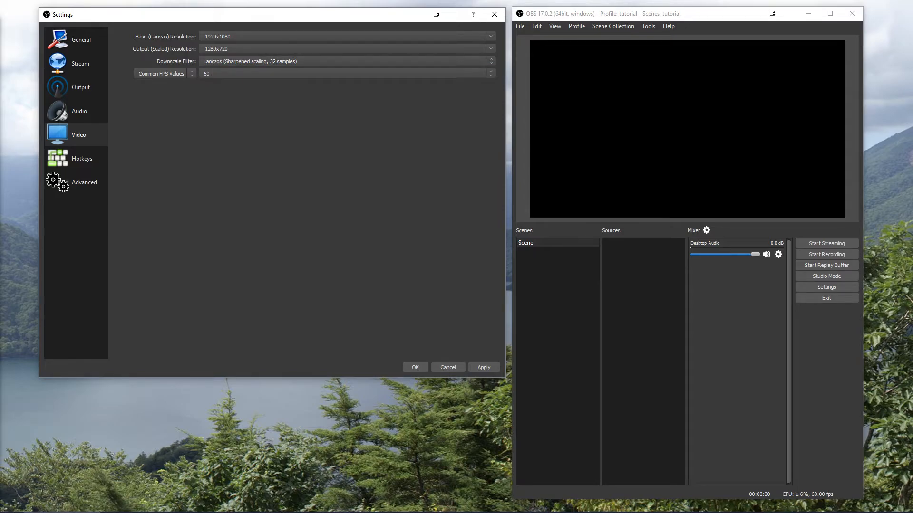
- Set the streaming encoder to Hardware (QSV) in the output settings
click(79, 112)
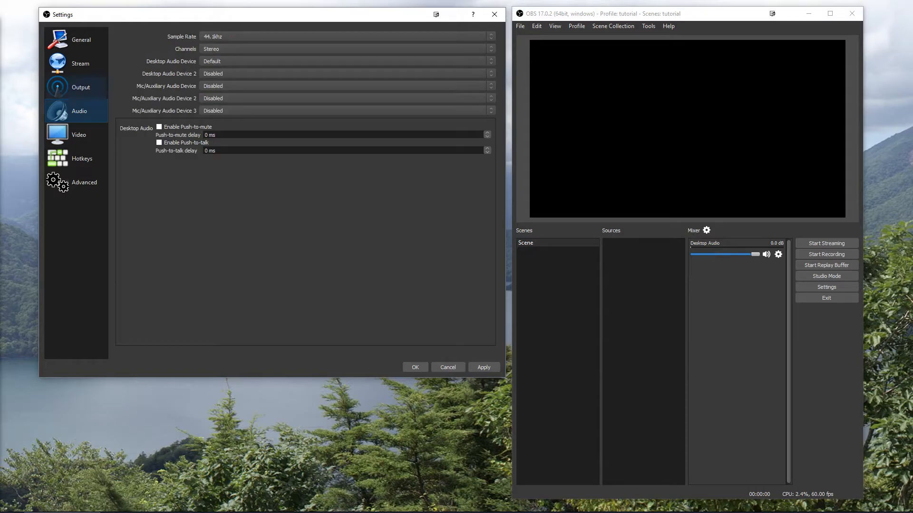
click(80, 87)
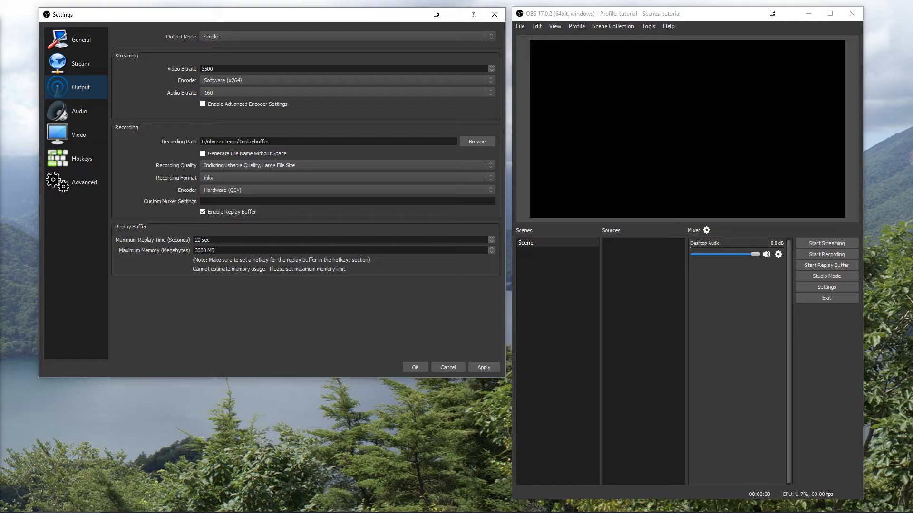
click(347, 81)
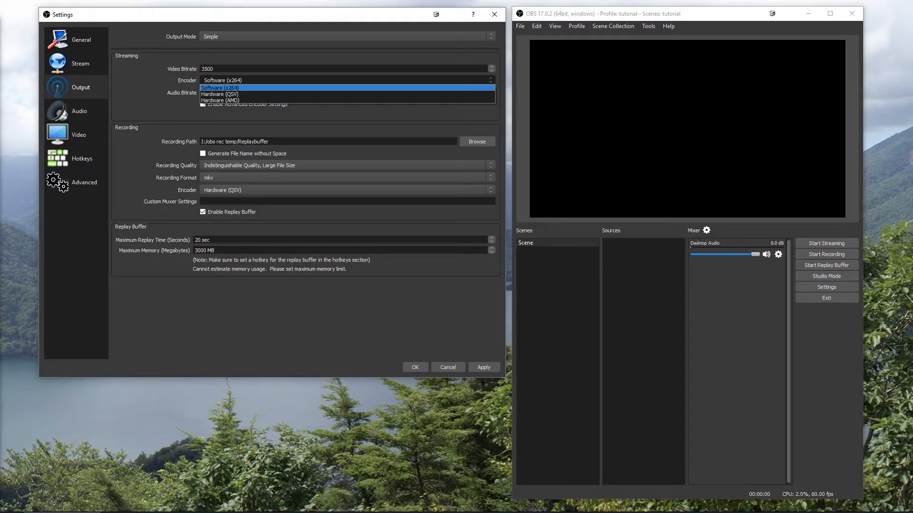
key(Down)
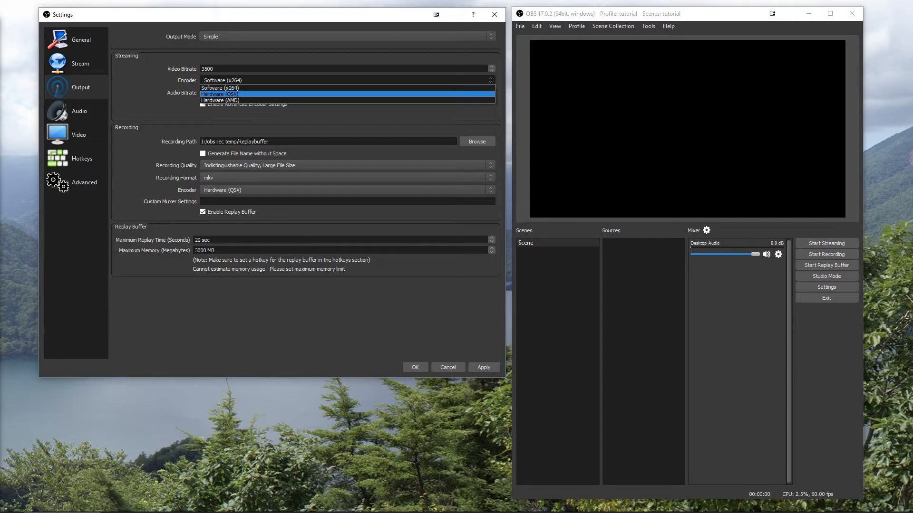
key(Up)
key(Down)
key(Return)
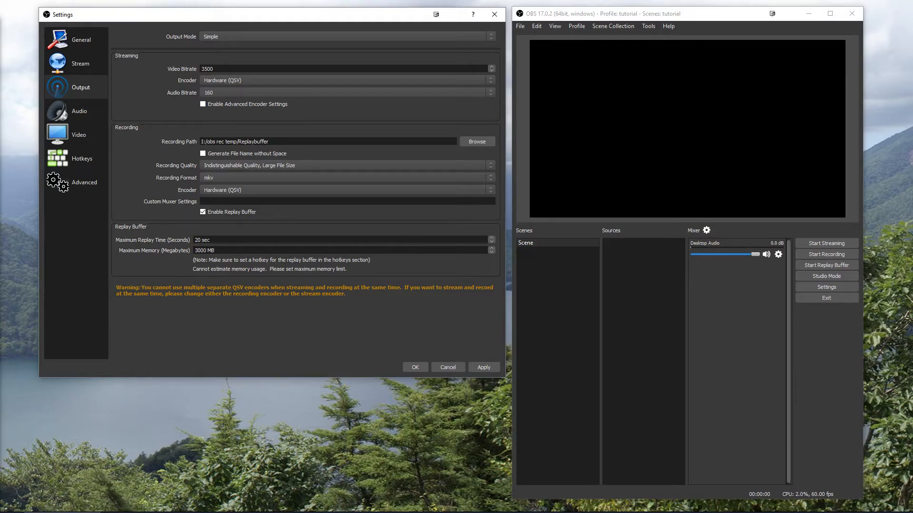
- Enable the advanced encoder settings for the QSV encoder to review its presets, keep balanced, and disable them again
click(347, 80)
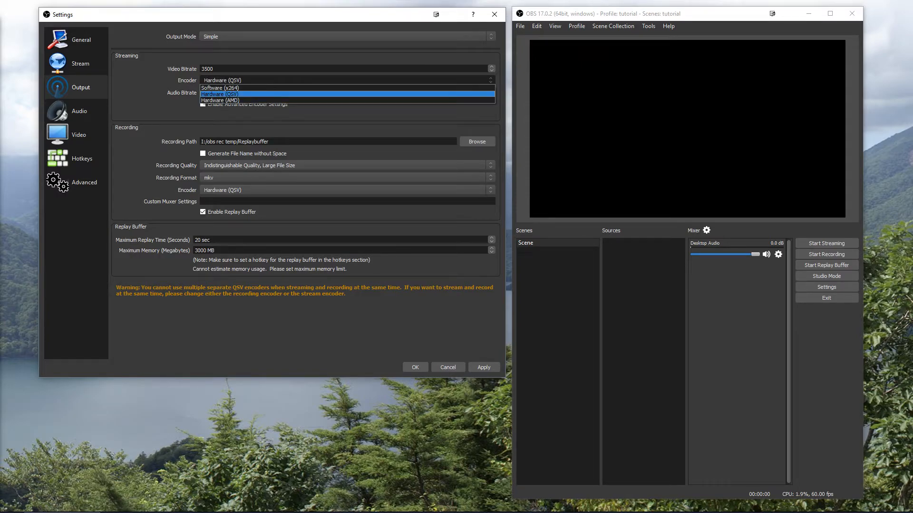
click(238, 94)
click(203, 105)
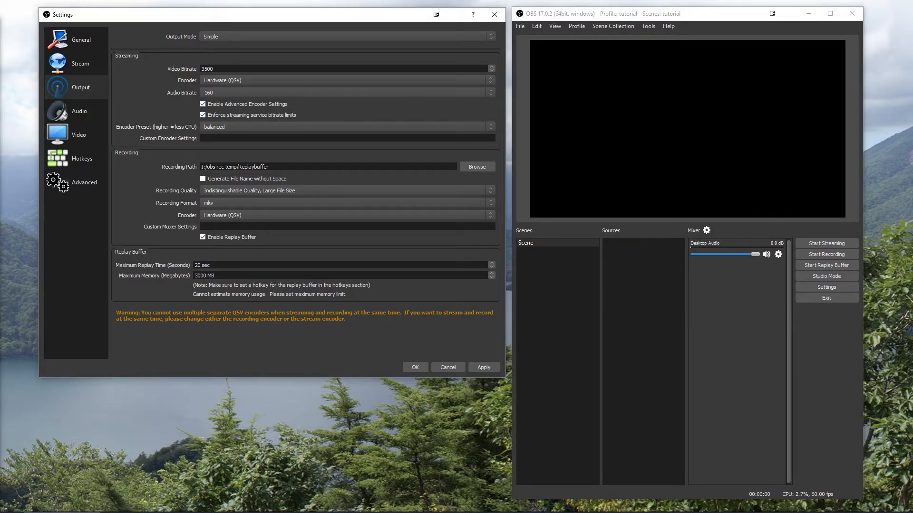
click(347, 127)
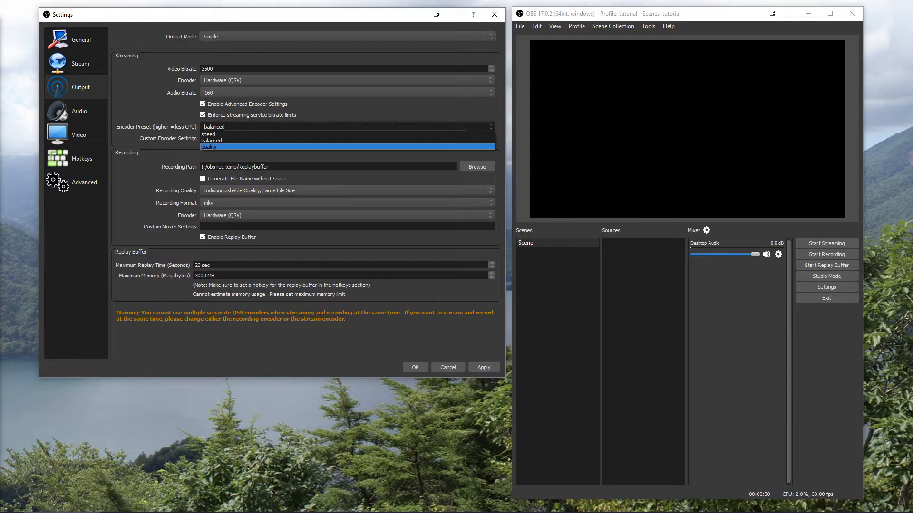
click(212, 141)
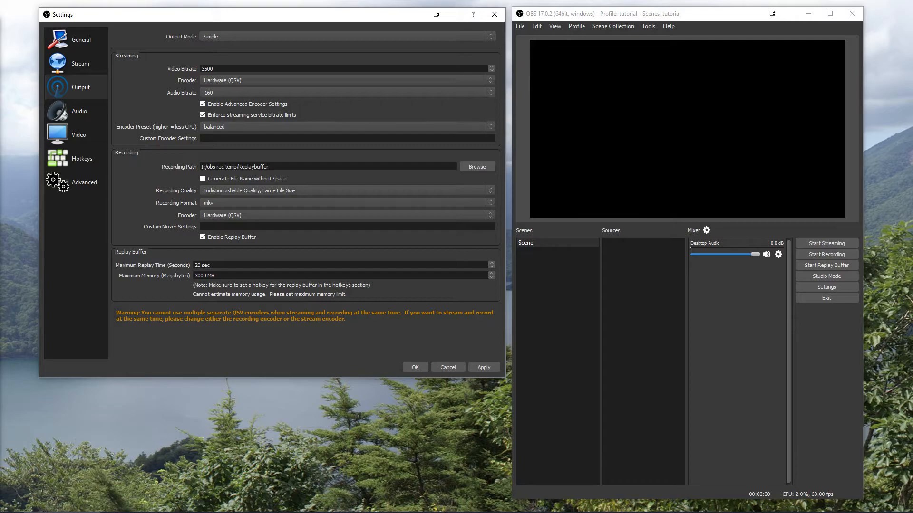
click(203, 104)
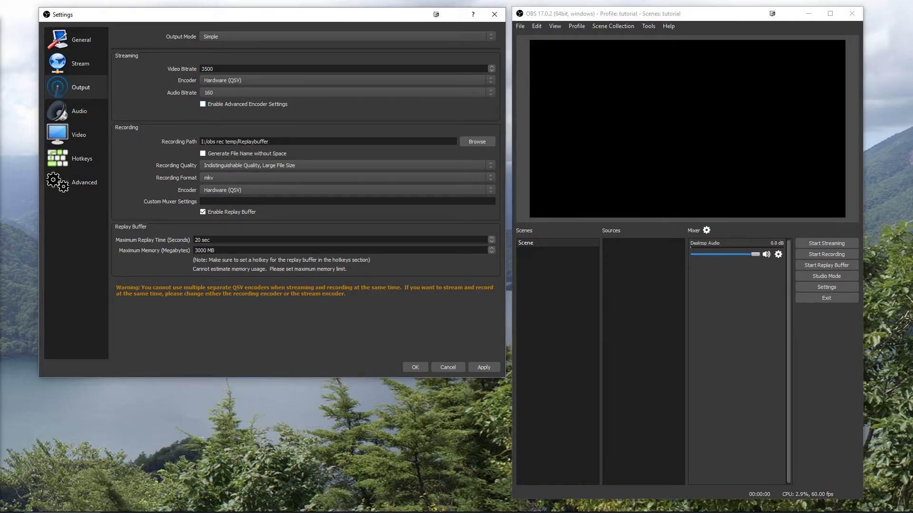
- Set the streaming video bitrate to 2500 and the common FPS value to 30
drag(215, 69, 200, 69)
text(2500)
click(79, 134)
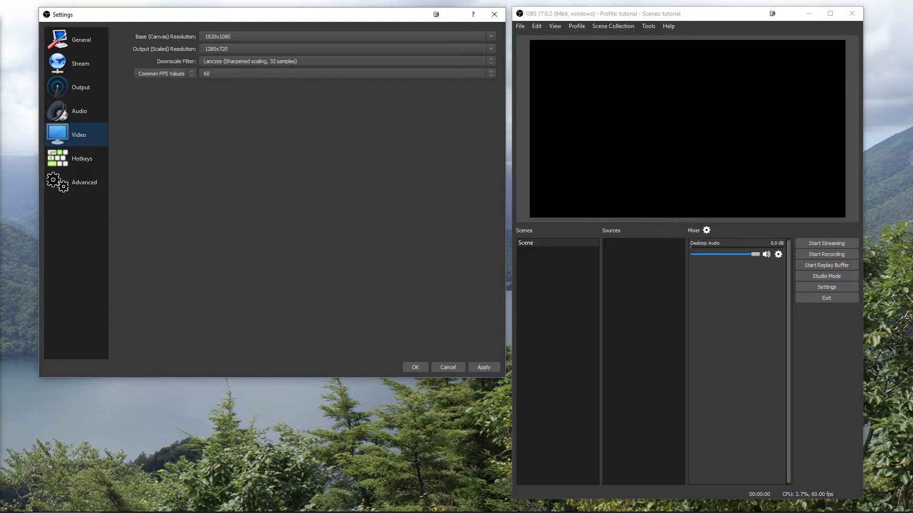
click(266, 74)
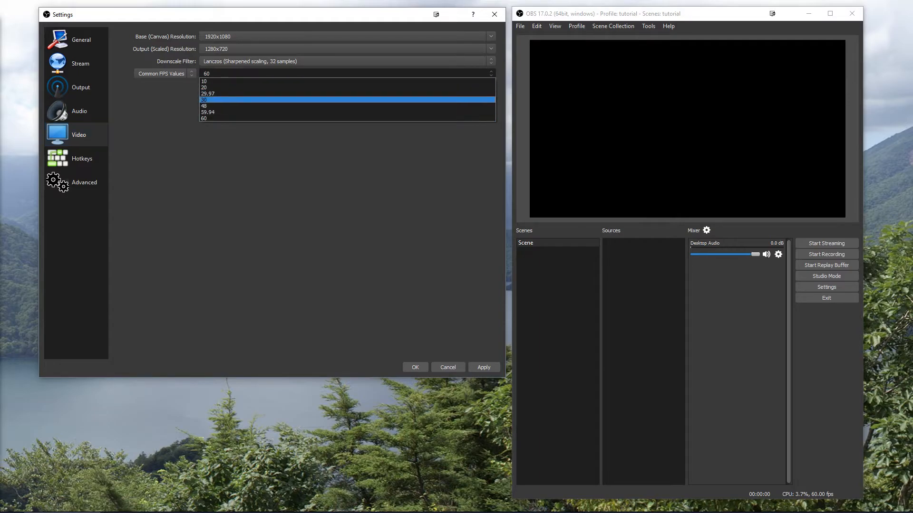
key(Return)
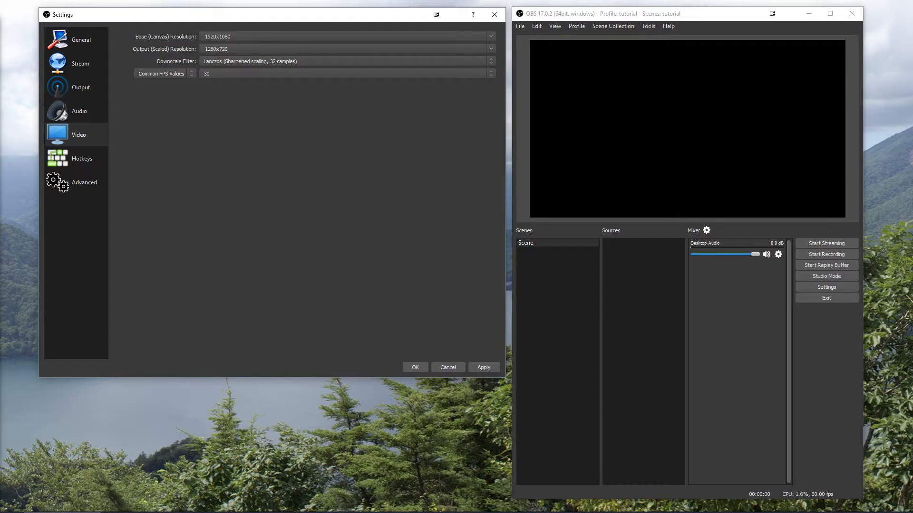
- Set the output (scaled) resolution to 1096x616 in the video settings
click(491, 49)
key(Down)
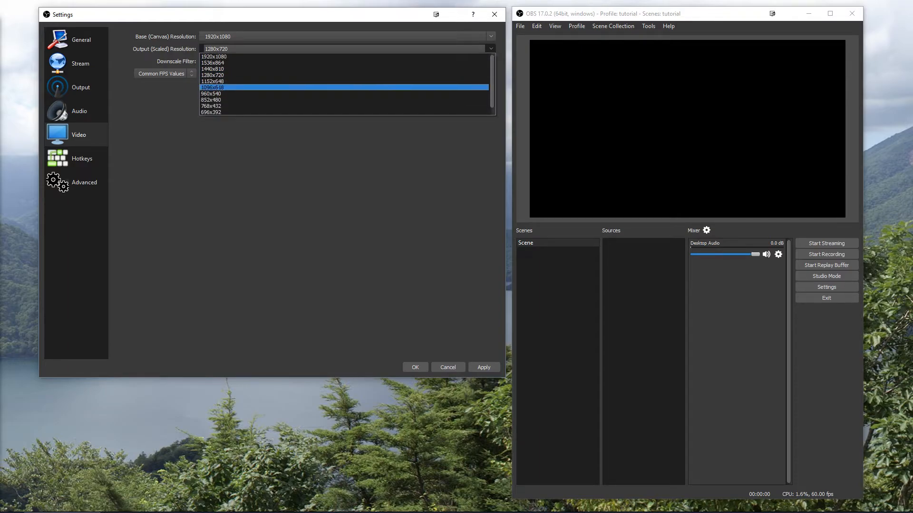
key(Return)
click(84, 182)
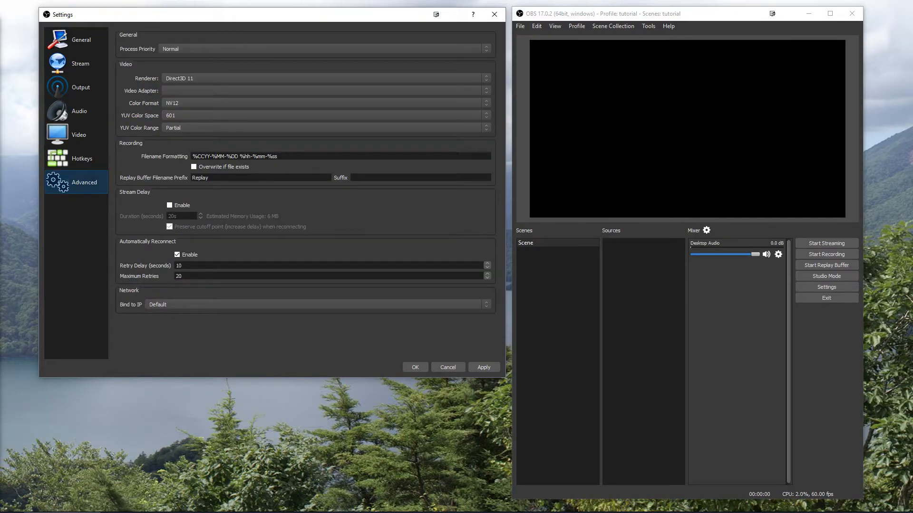
click(80, 112)
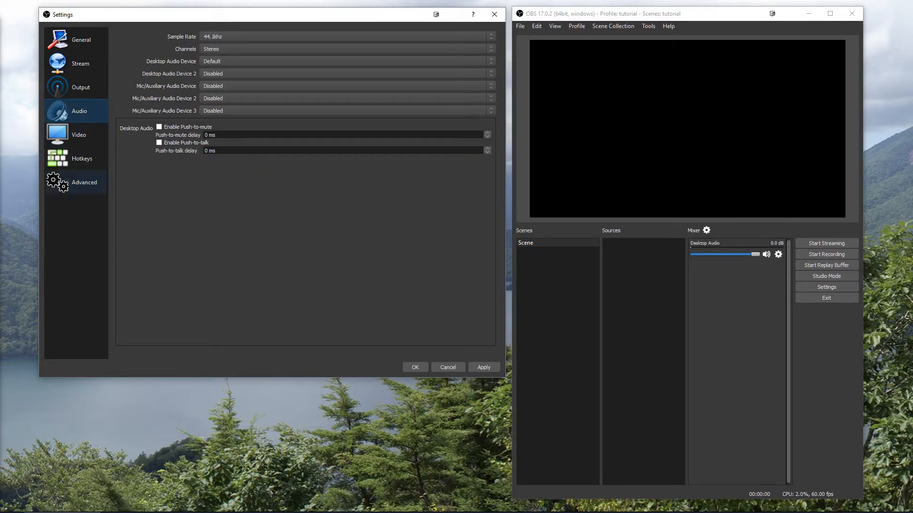
click(84, 183)
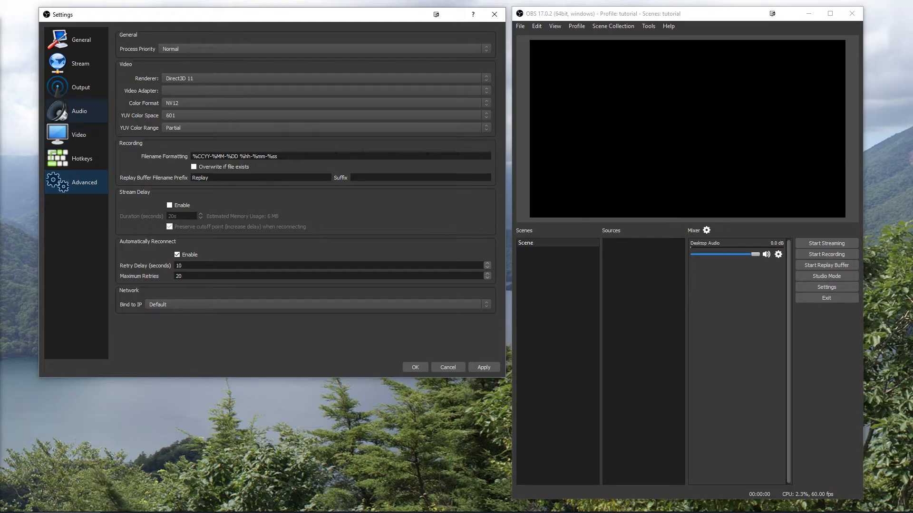
click(78, 111)
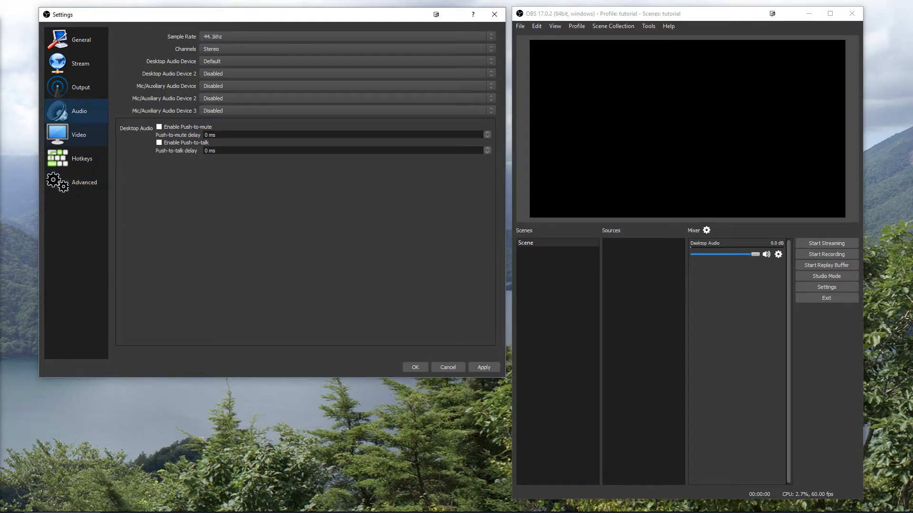
click(78, 135)
- Set the streaming encoder to Hardware (AMD) in the output settings, leaving the advanced encoder settings disabled
click(81, 87)
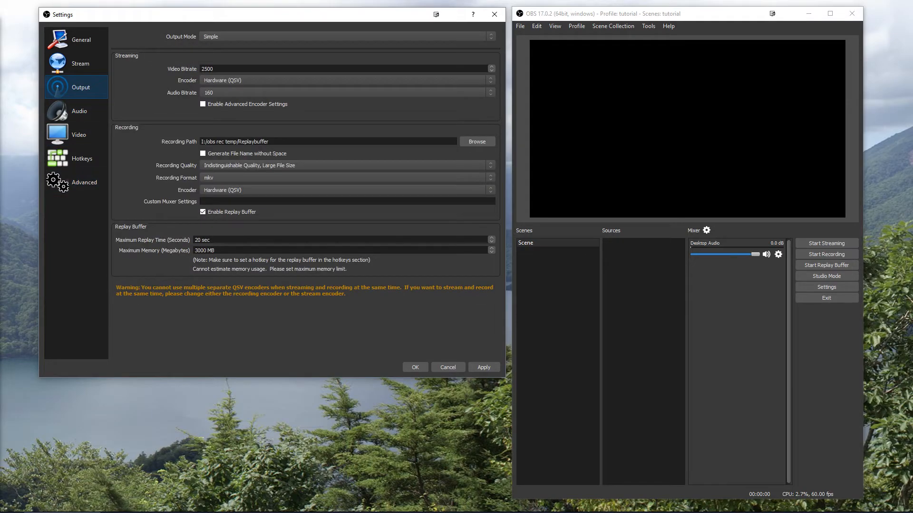
click(346, 81)
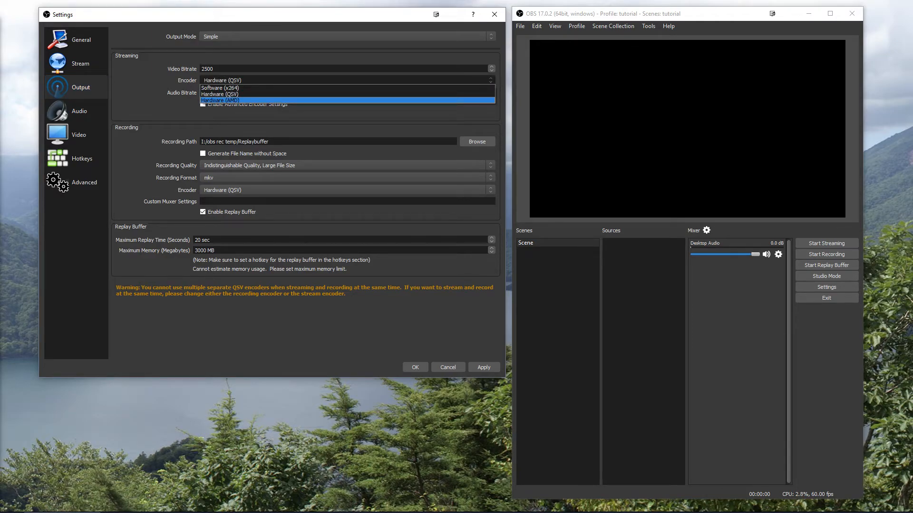
click(220, 100)
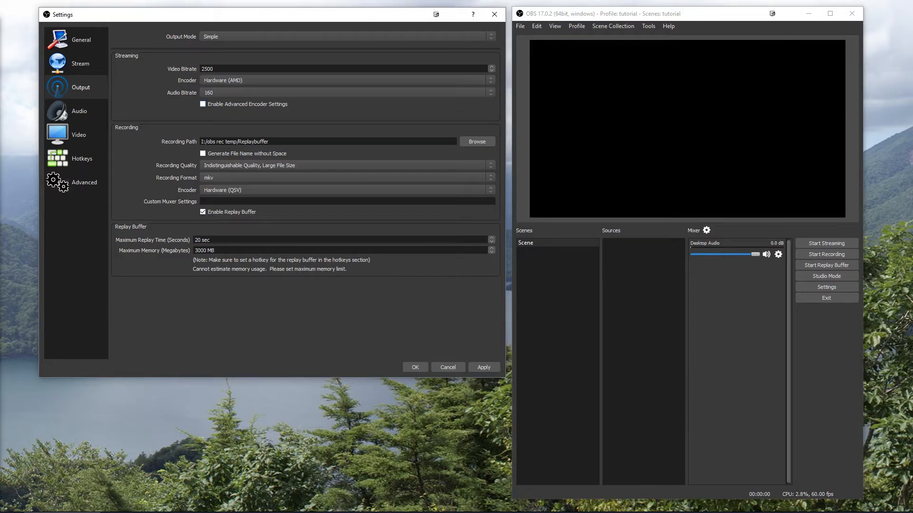
click(203, 104)
click(203, 104)
click(203, 104)
click(203, 104)
- Review the streaming encoder options, keeping Hardware (AMD), and switch the output mode to Advanced
click(347, 80)
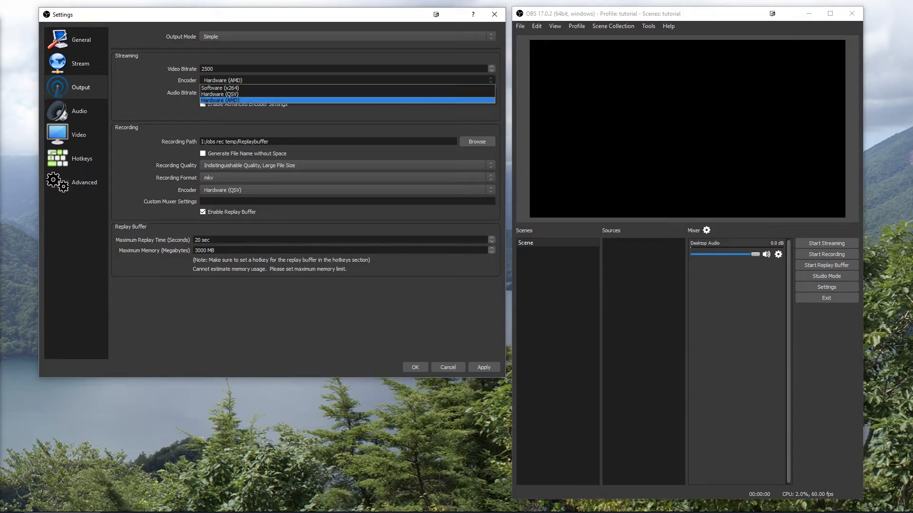
key(Escape)
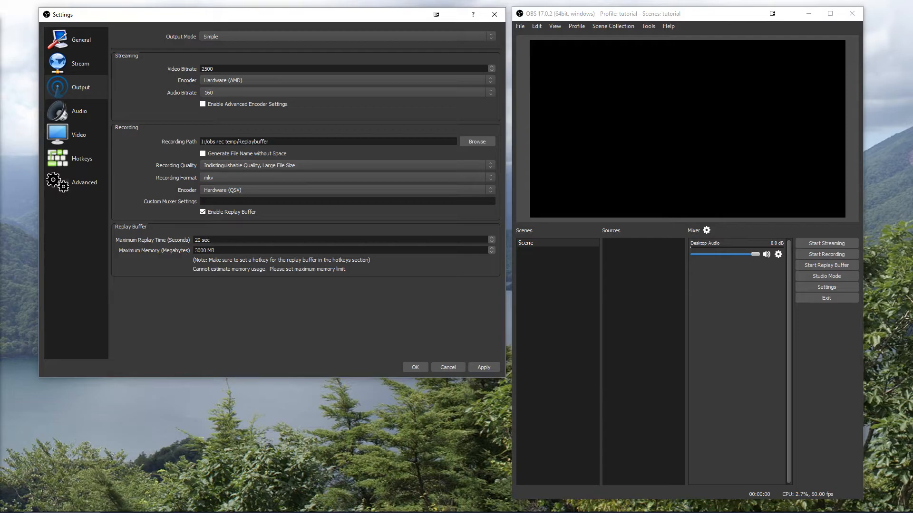
click(347, 37)
click(212, 50)
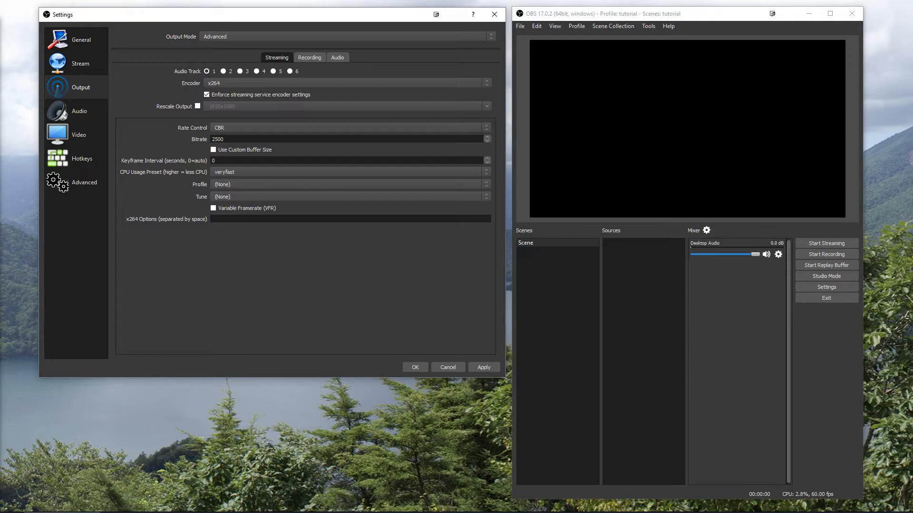
- Review the x264 Profile and Tune options, leaving both at (None), and return the output mode to Simple
click(347, 184)
click(347, 192)
click(347, 196)
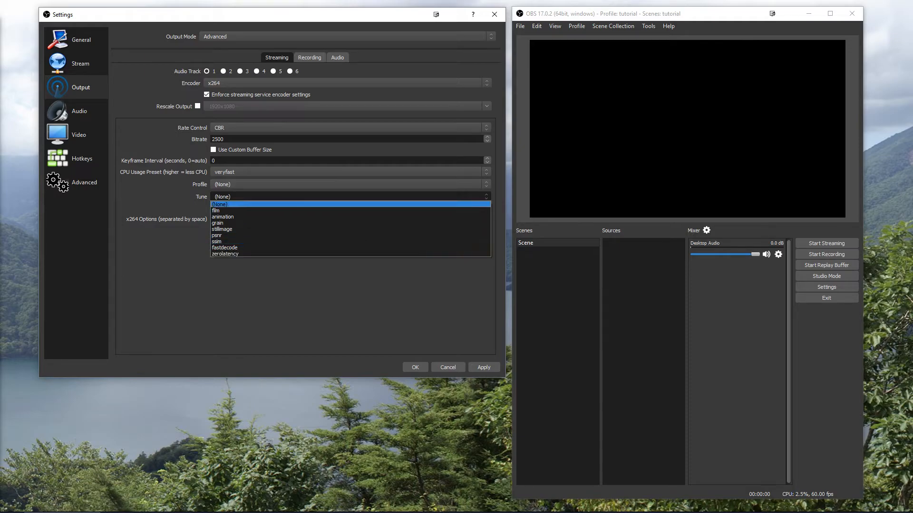
click(347, 204)
click(347, 197)
click(347, 204)
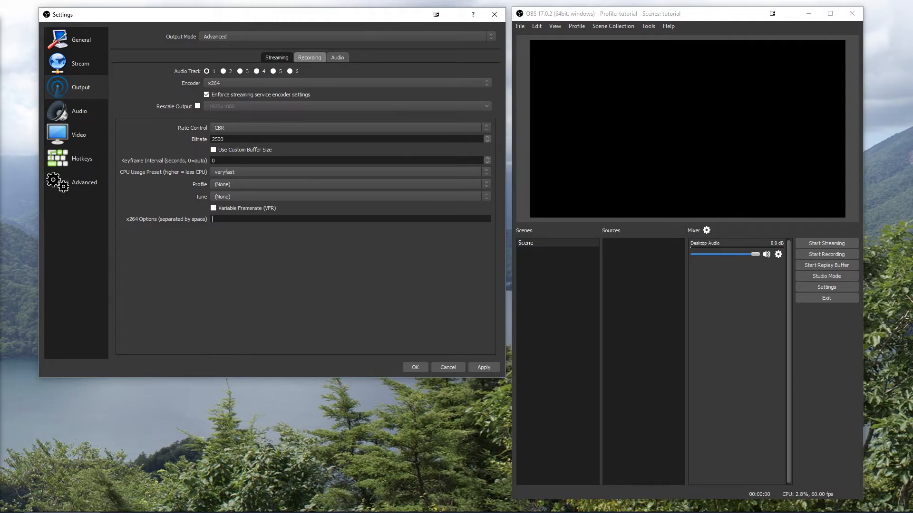
click(313, 37)
click(312, 44)
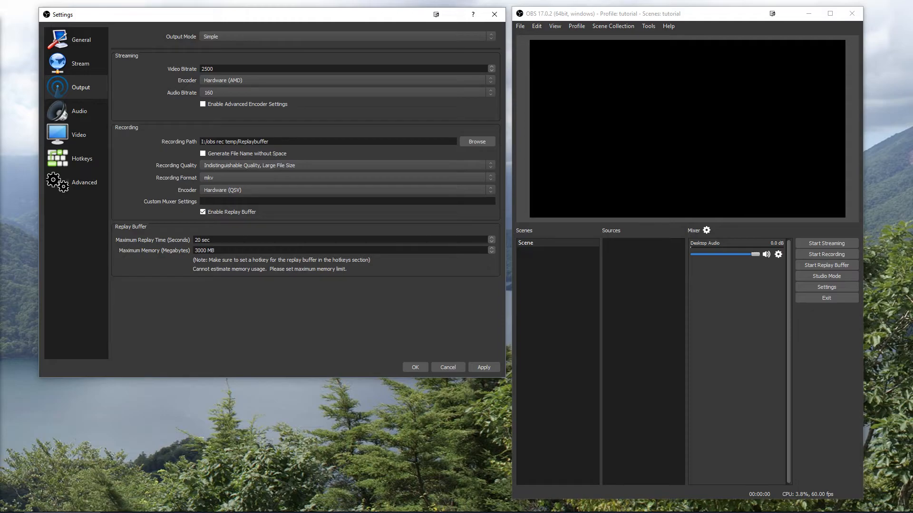
- Choose Indistinguishable Quality, Large File Size as the recording quality and mkv as the recording format
click(323, 165)
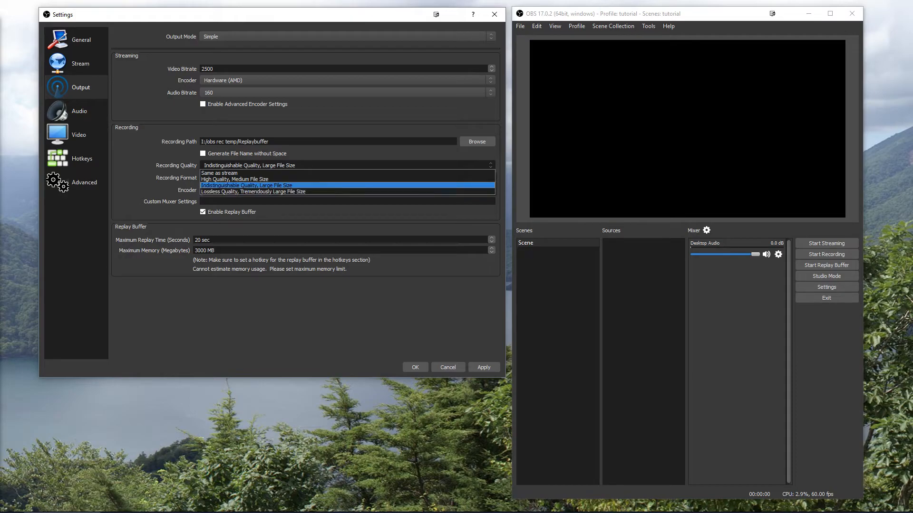
click(247, 186)
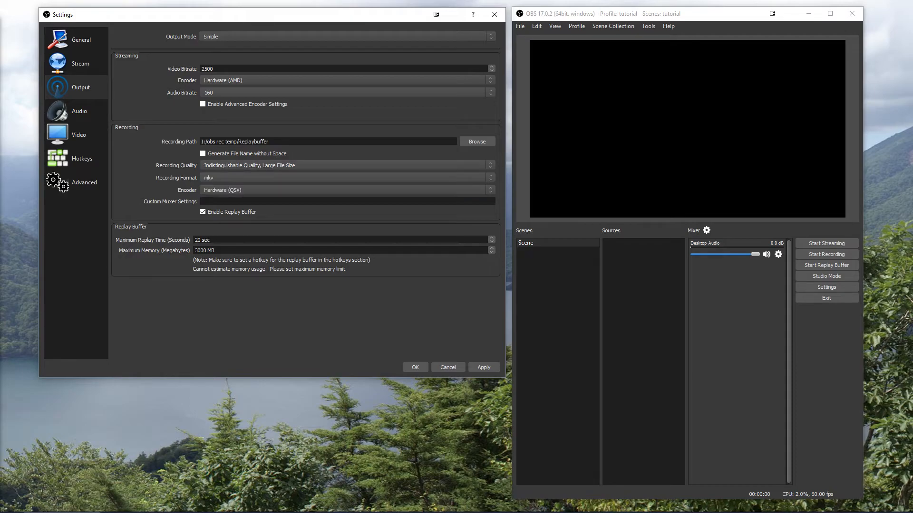
click(342, 178)
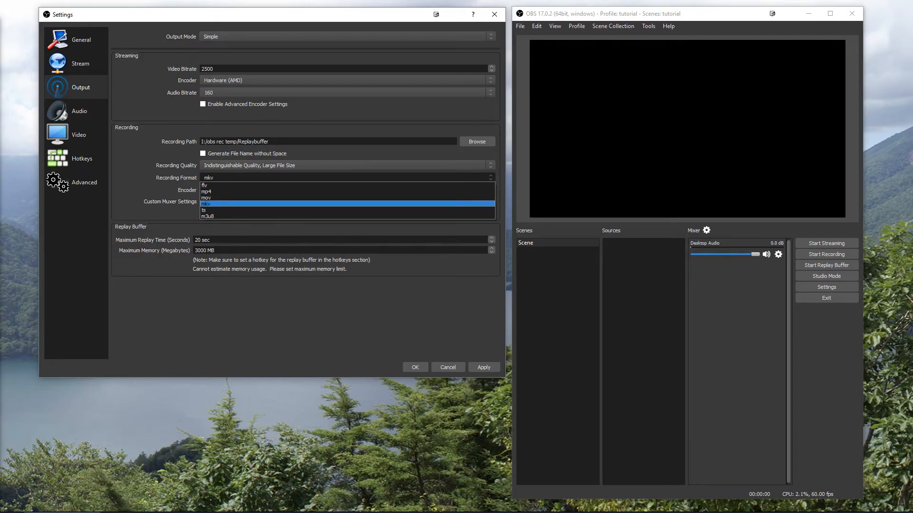
click(347, 204)
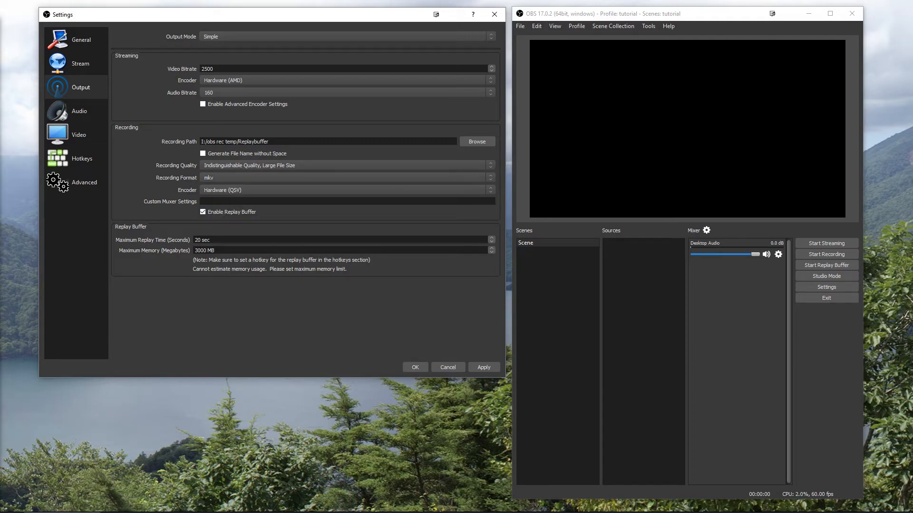
- Choose Hardware (QSV) as the recording encoder, keeping the recording quality at Indistinguishable Quality, Large File Size
click(347, 189)
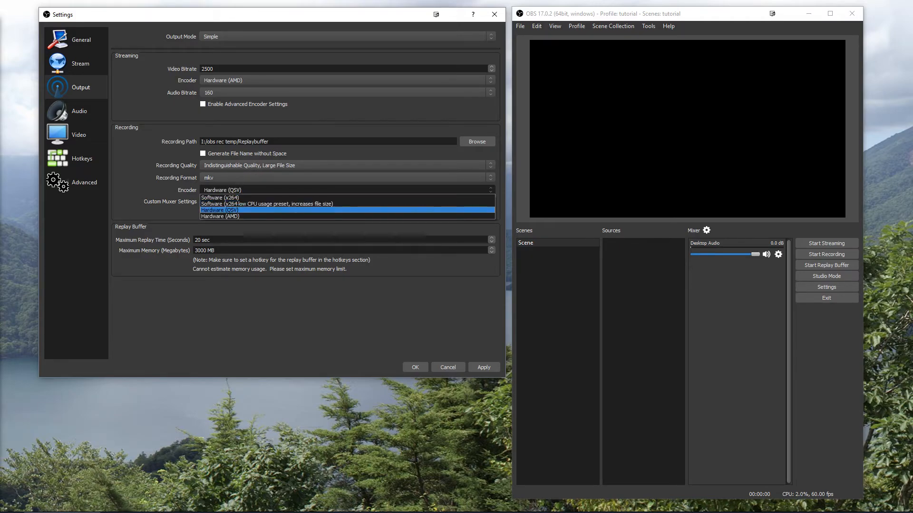
click(347, 190)
click(347, 190)
click(347, 210)
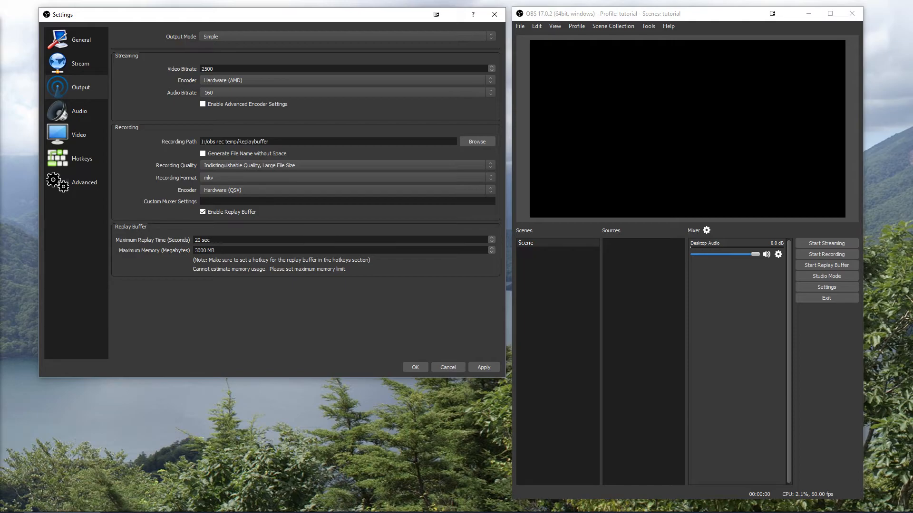
click(347, 166)
click(247, 186)
click(247, 190)
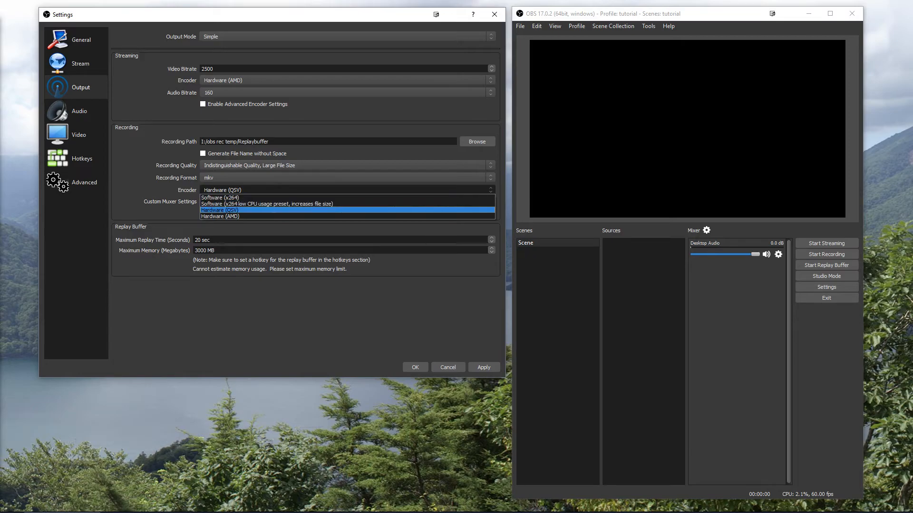
click(238, 210)
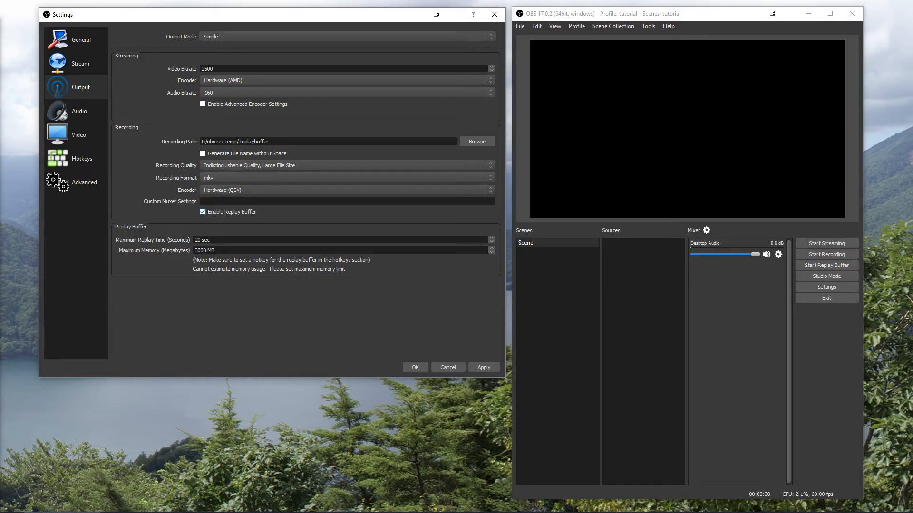
- Disable the replay buffer, keep Hardware (AMD) as the streaming encoder, and apply the settings
click(202, 212)
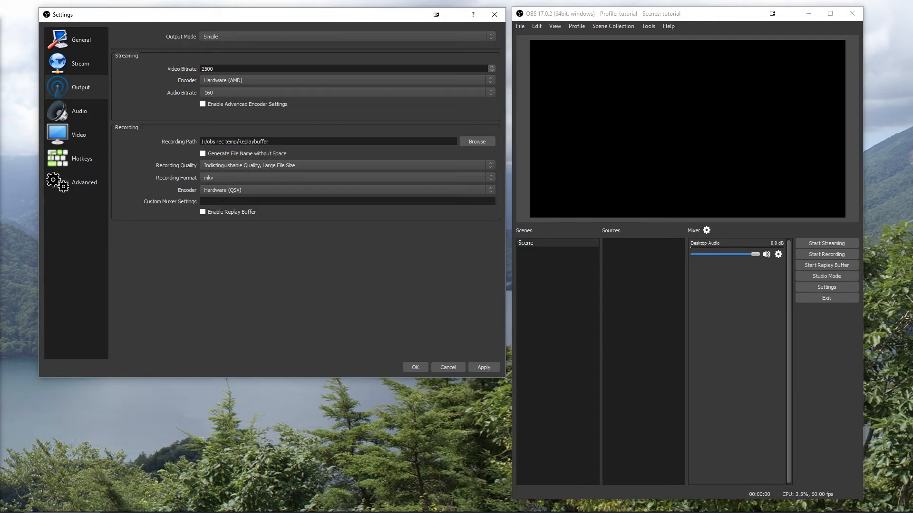
click(347, 80)
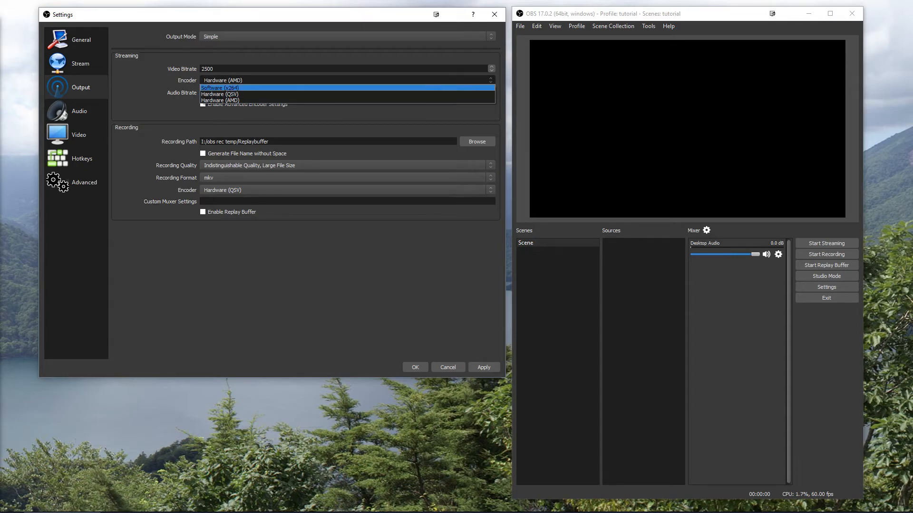
click(347, 80)
click(347, 80)
click(347, 81)
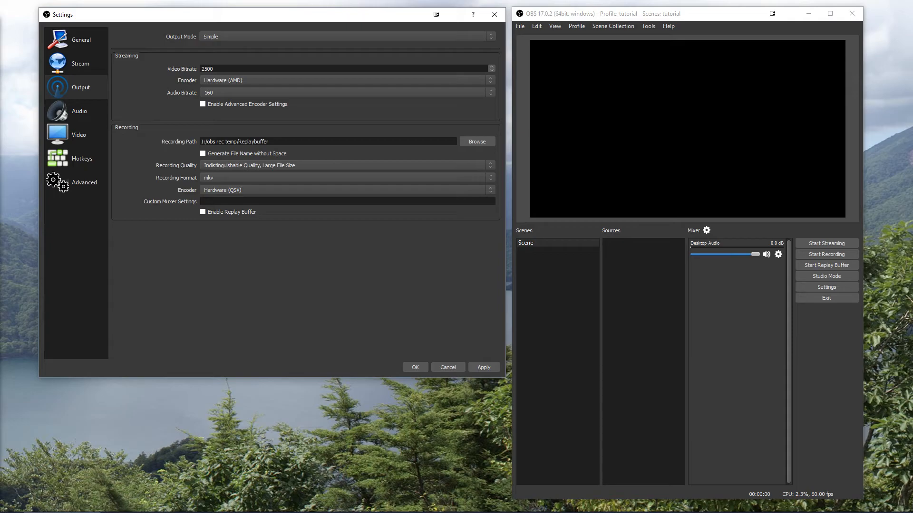
click(483, 367)
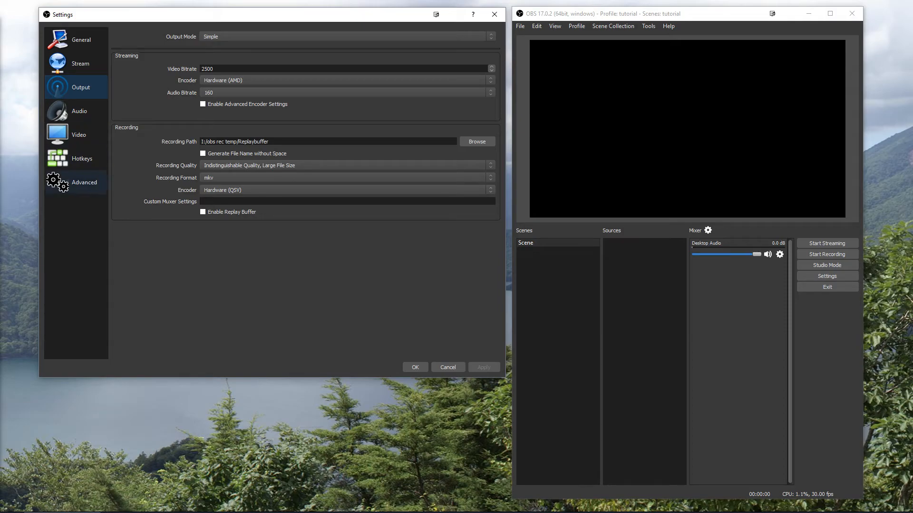
- Check the video and audio settings pages, returning to the streaming video bitrate in the output settings
click(78, 135)
click(79, 111)
click(80, 88)
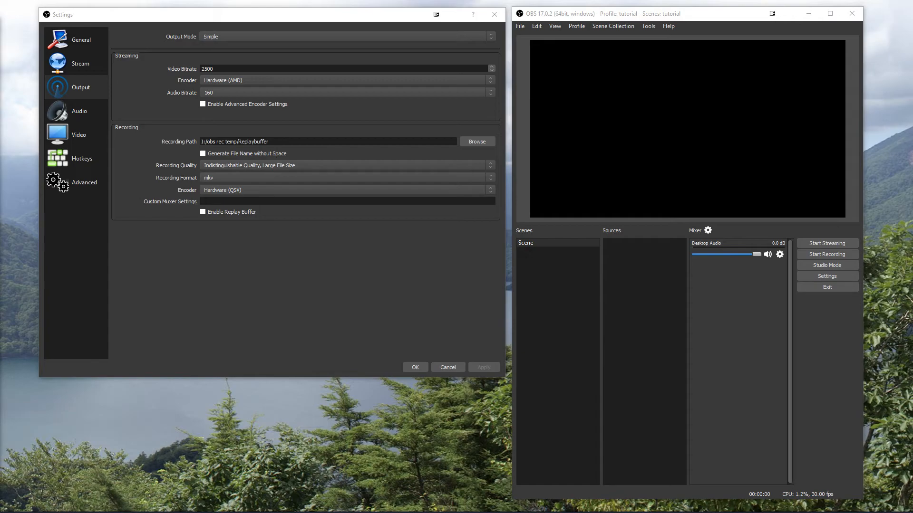
mouse_move(137, 503)
click(207, 69)
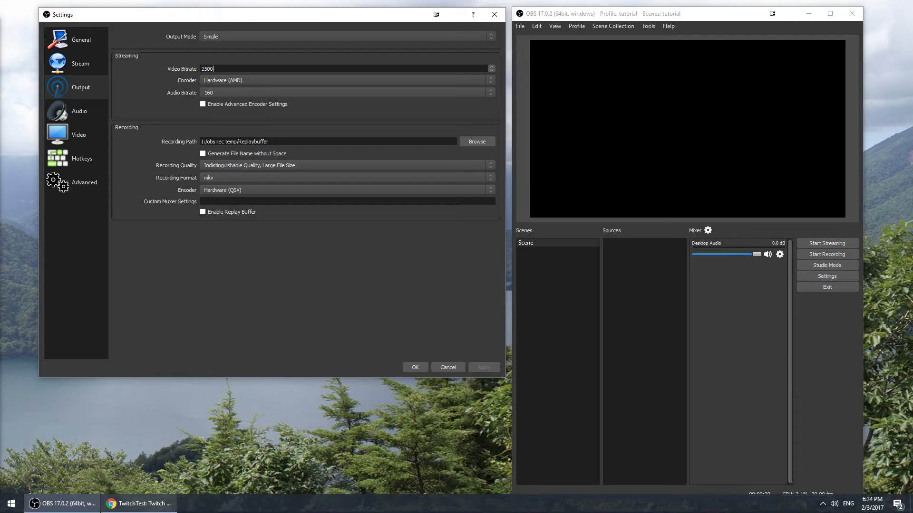
- Switch to Chrome and read the TwitchTest bandwidth tester forum post, including its test window, settings, results and download notes
click(138, 506)
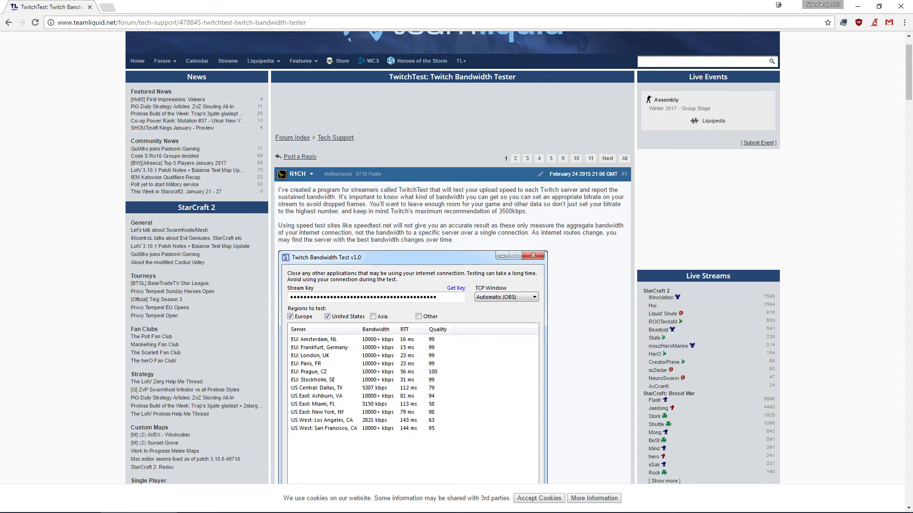
drag(402, 77, 439, 77)
scroll(451, 257, down, 3)
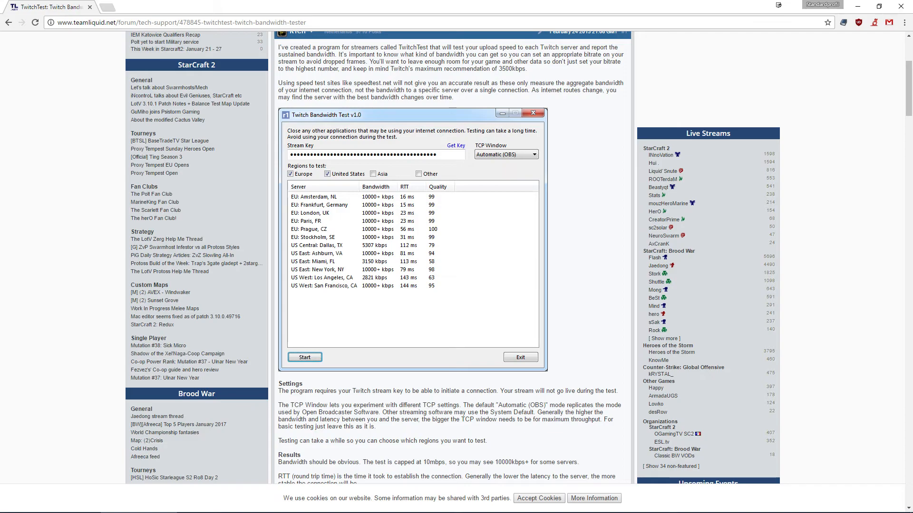
scroll(452, 257, down, 5)
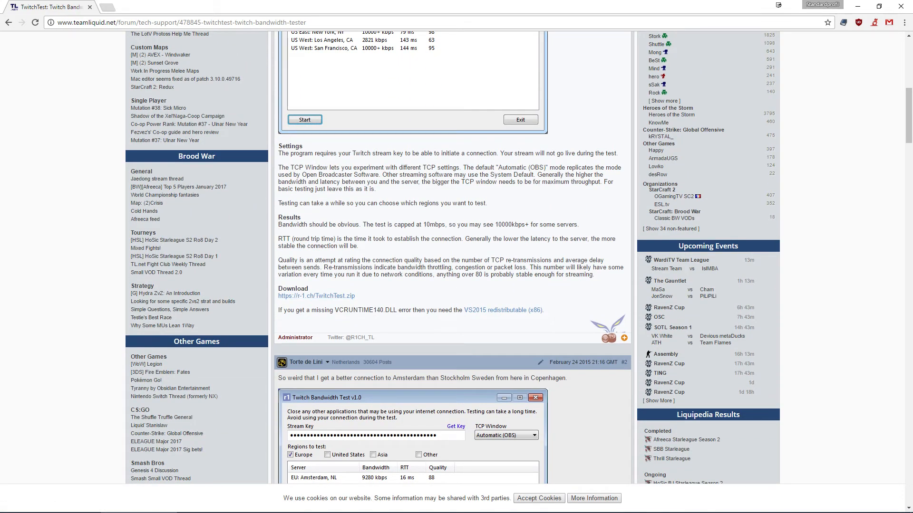
drag(284, 310, 437, 310)
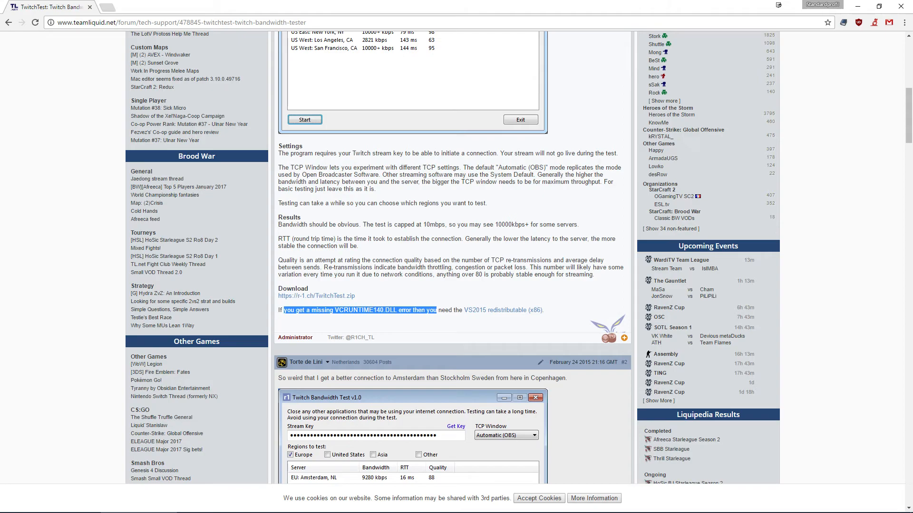
scroll(452, 257, up, 3)
scroll(451, 256, up, 4)
scroll(452, 257, down, 2)
scroll(452, 257, down, 2)
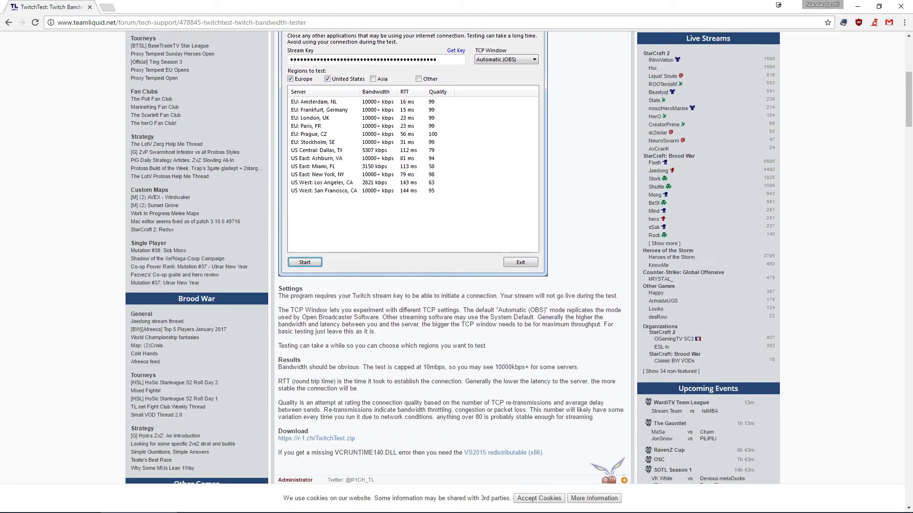
scroll(451, 257, up, 1)
scroll(452, 256, up, 2)
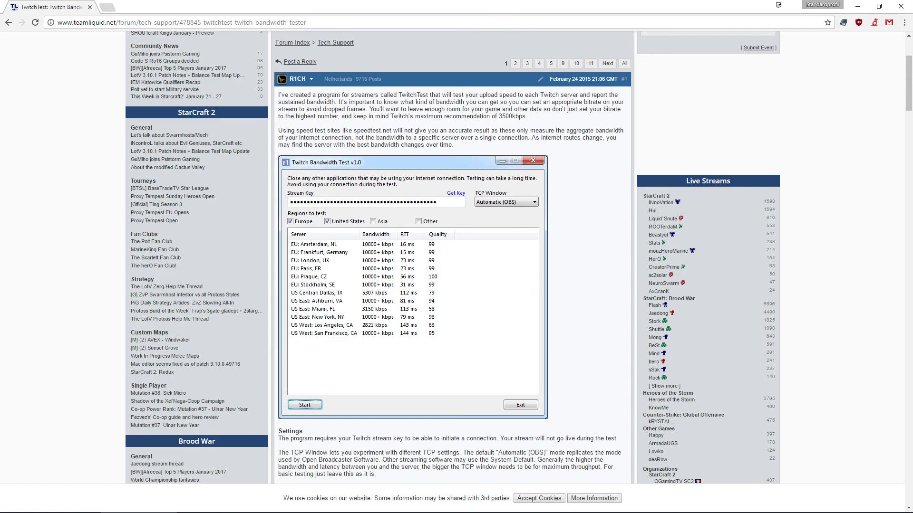
scroll(453, 257, down, 4)
scroll(452, 257, up, 4)
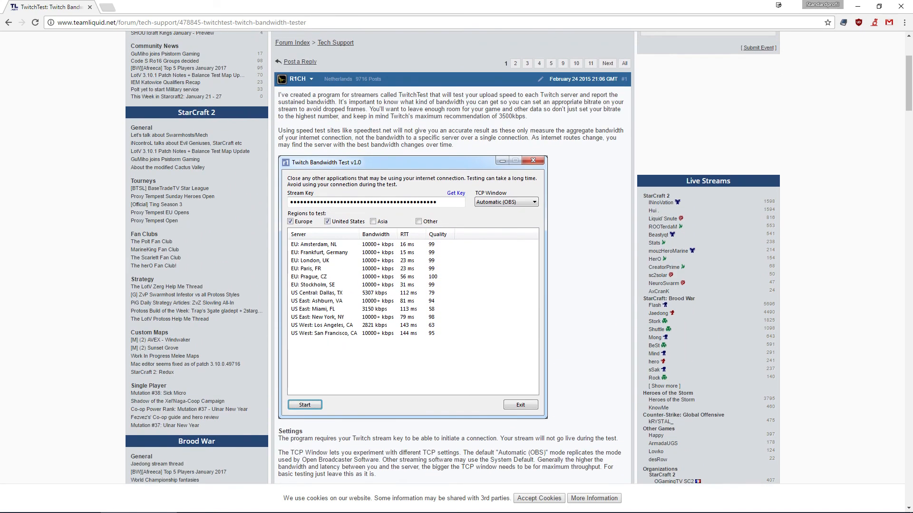